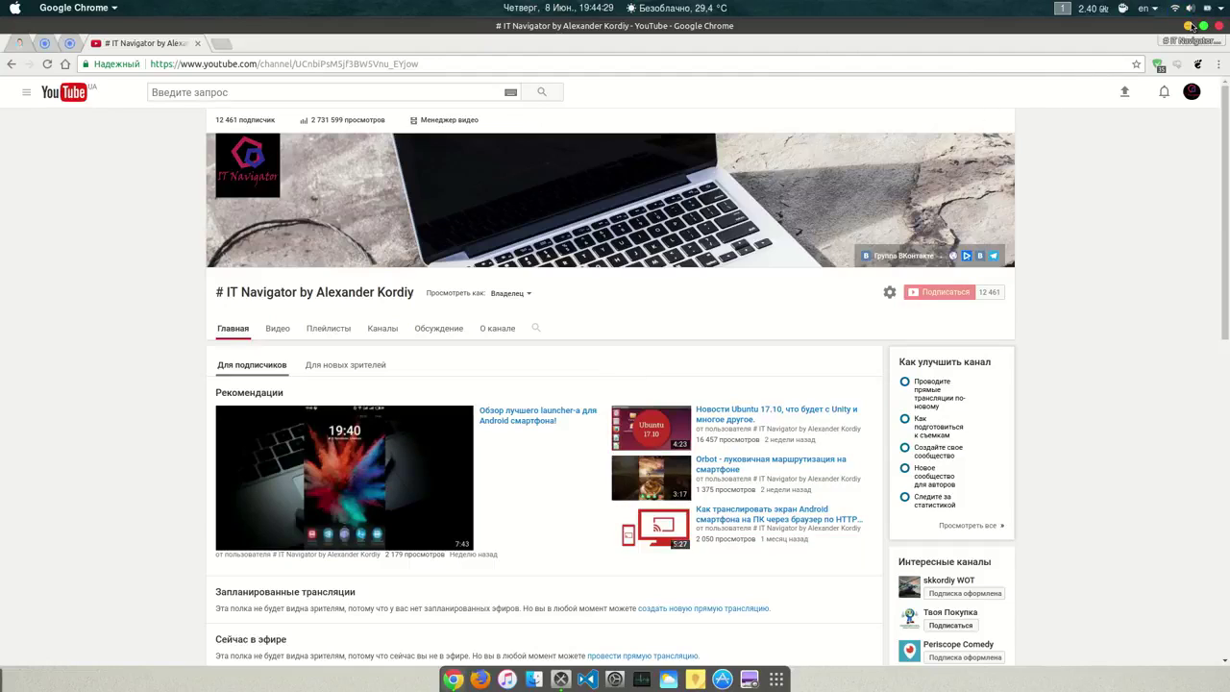
Minimise the browser, show the Extensions settings in GNOME Tweak Tool and open the site for downloading additional extensions.
left_click(1190, 27)
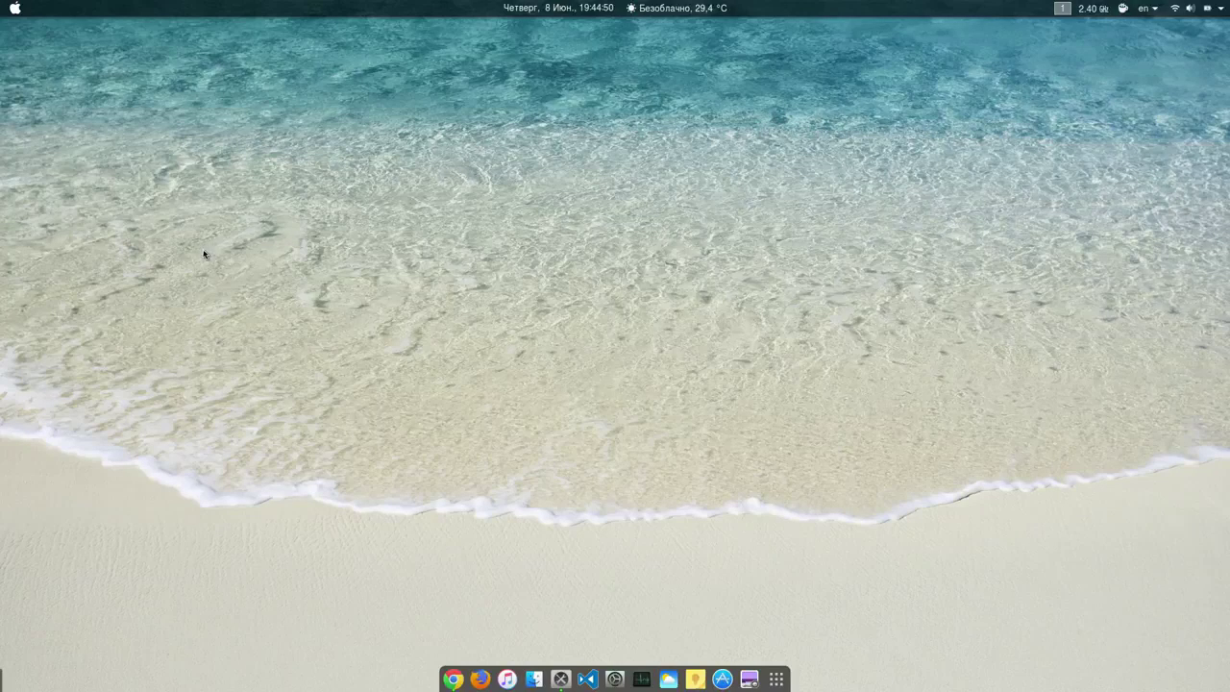
left_click(560, 680)
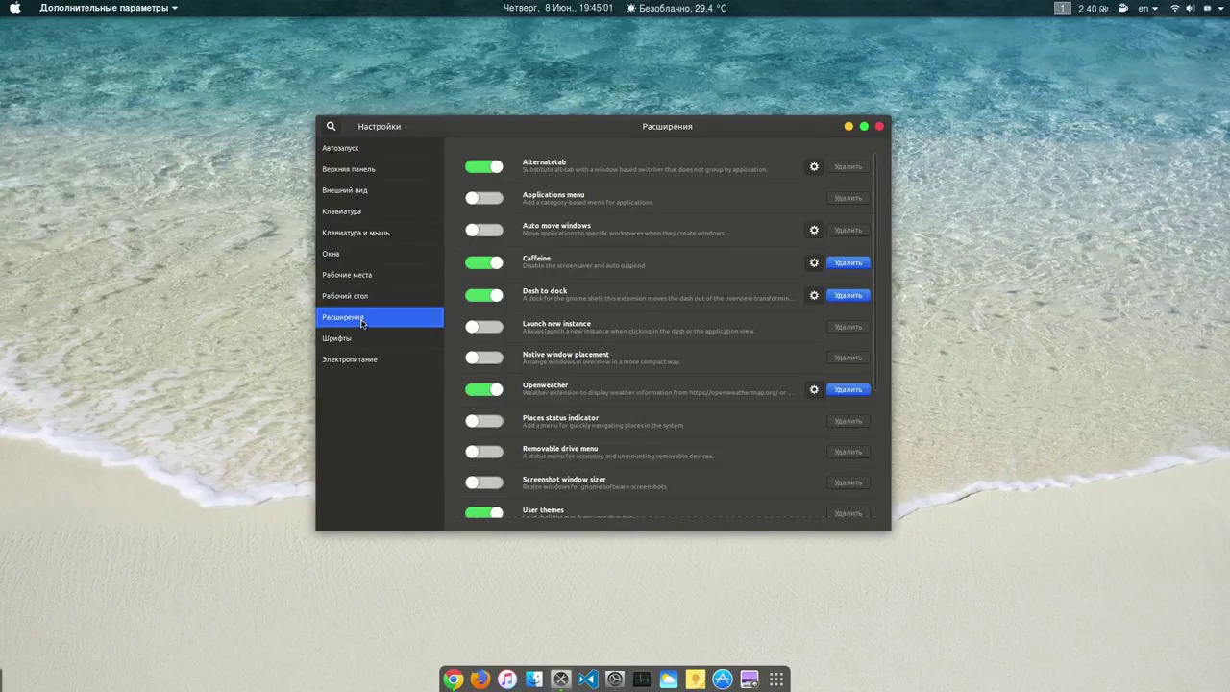
scroll(686, 232, "down", 5)
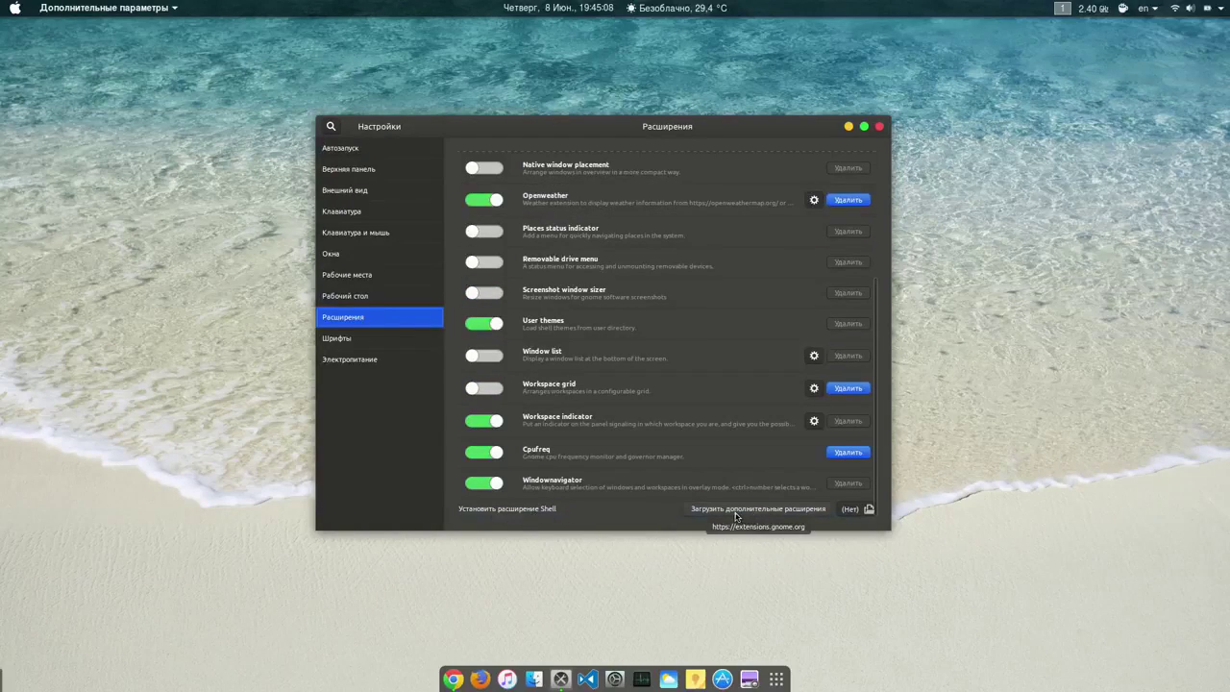
left_click(737, 510)
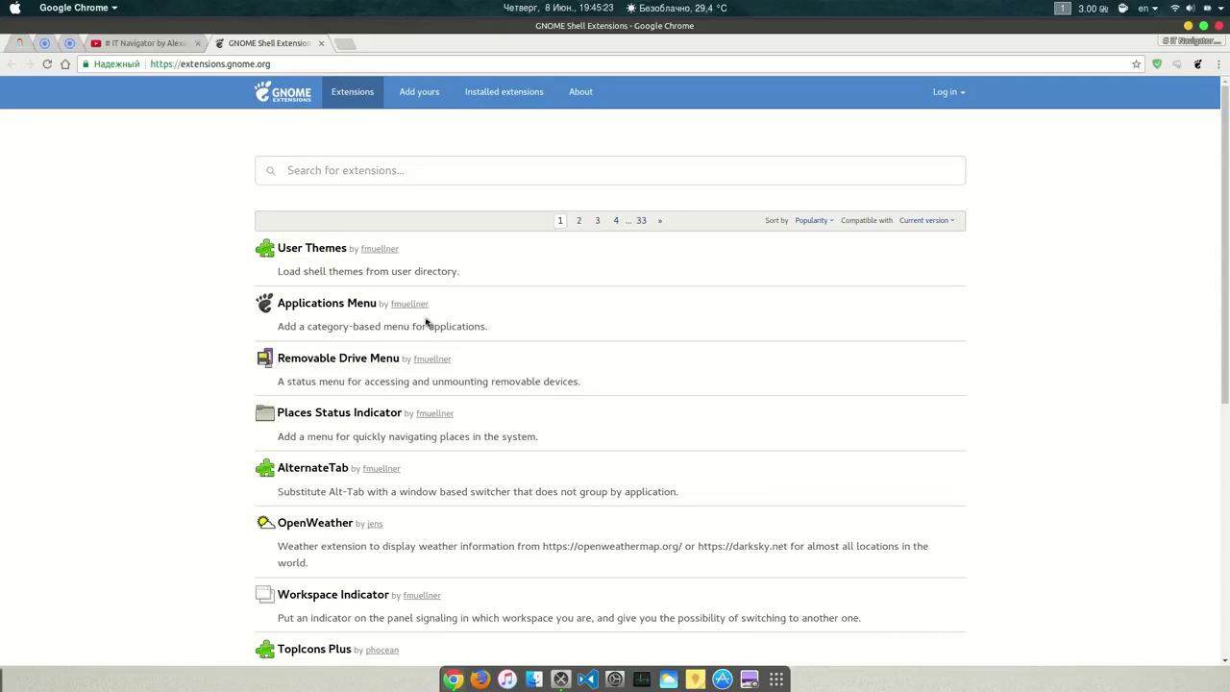
Look at the Applications Menu and Sound Input & Output Device Chooser extension pages in the GNOME catalogue.
left_click(314, 306)
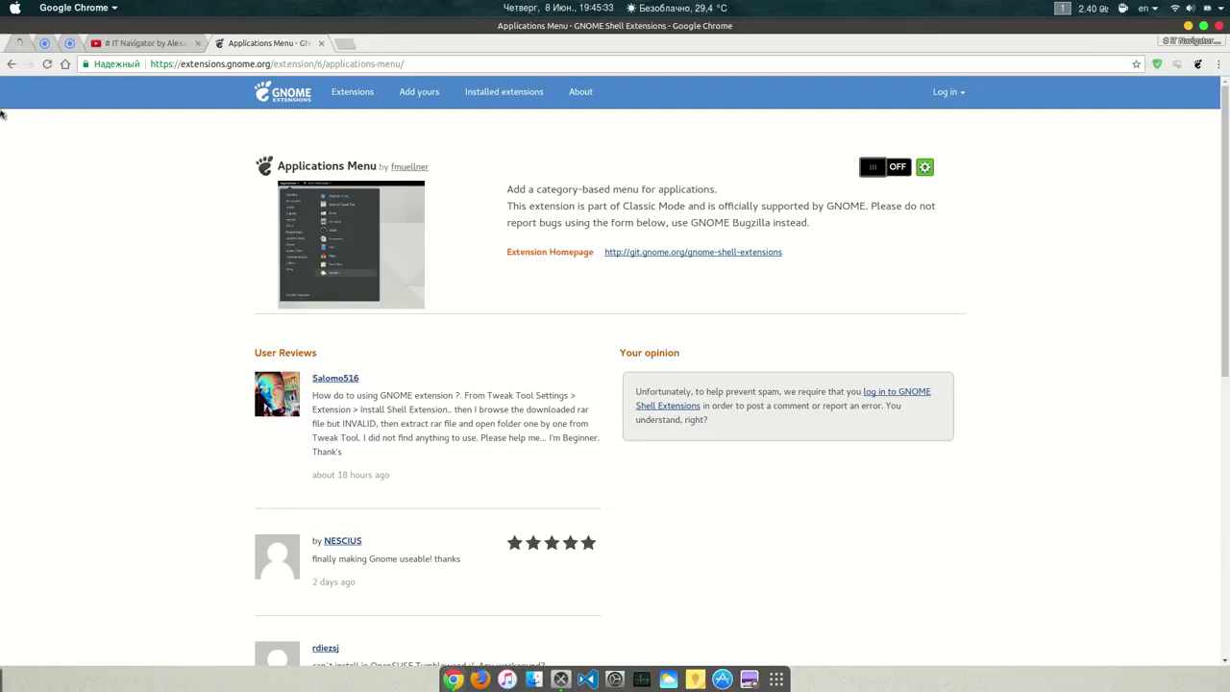
left_click(10, 66)
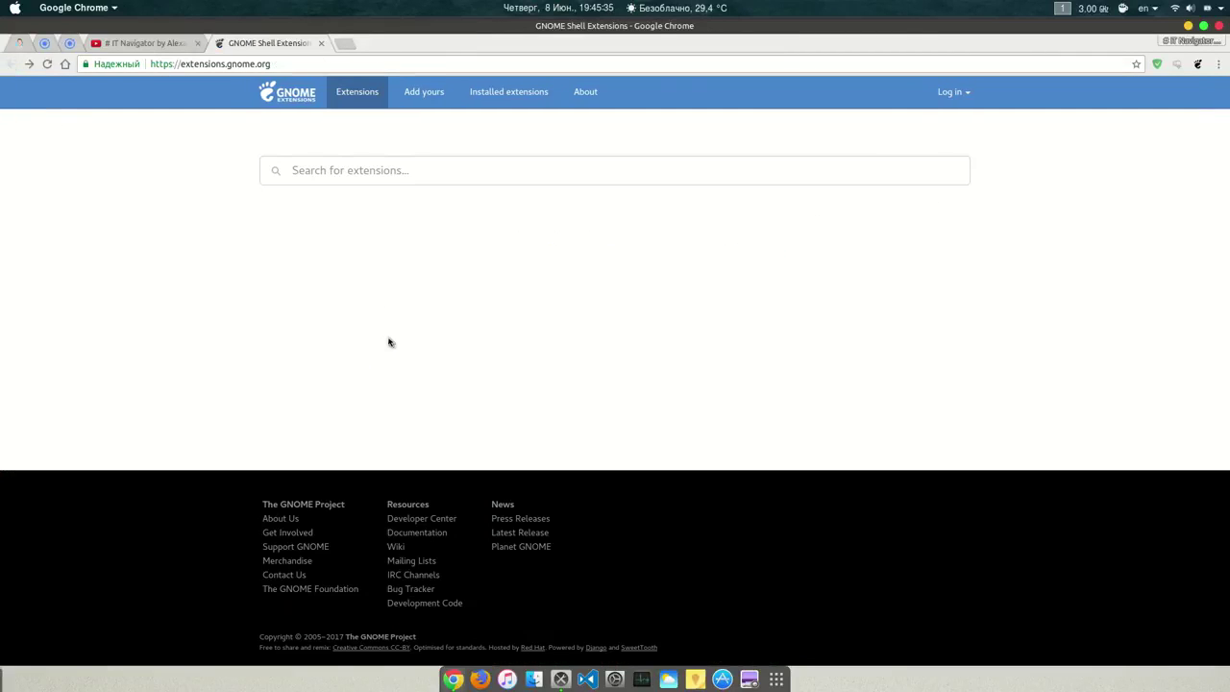
scroll(406, 321, "down", 2)
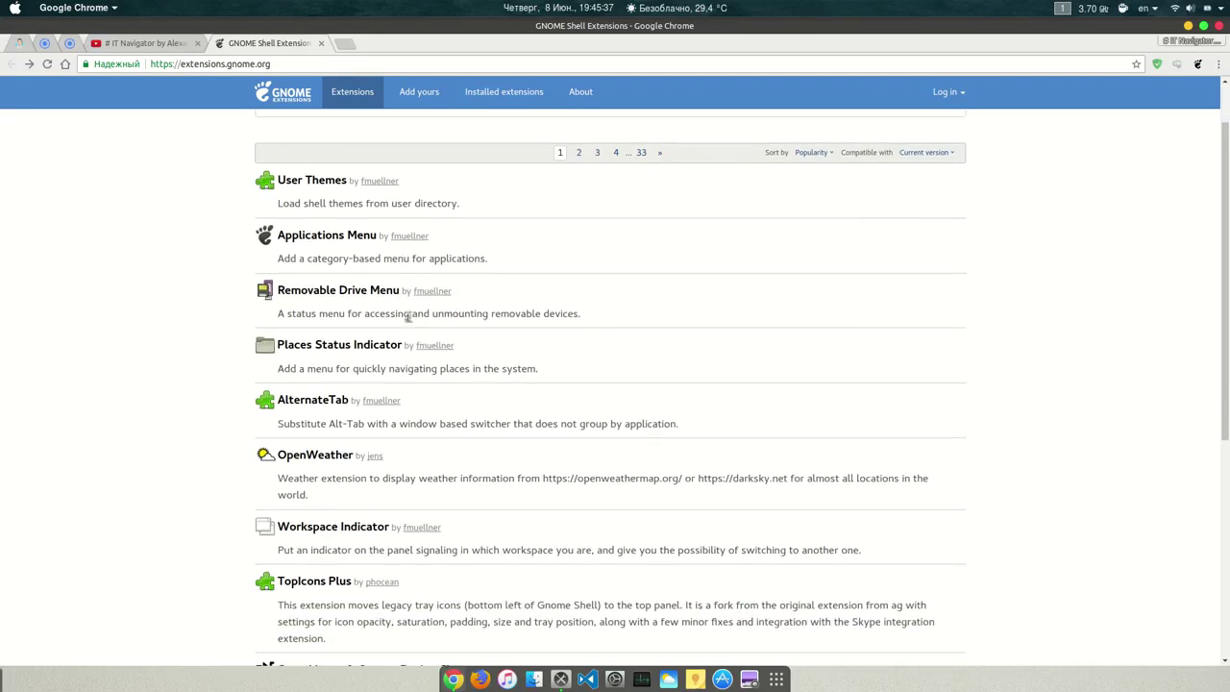
scroll(409, 447, "down", 5)
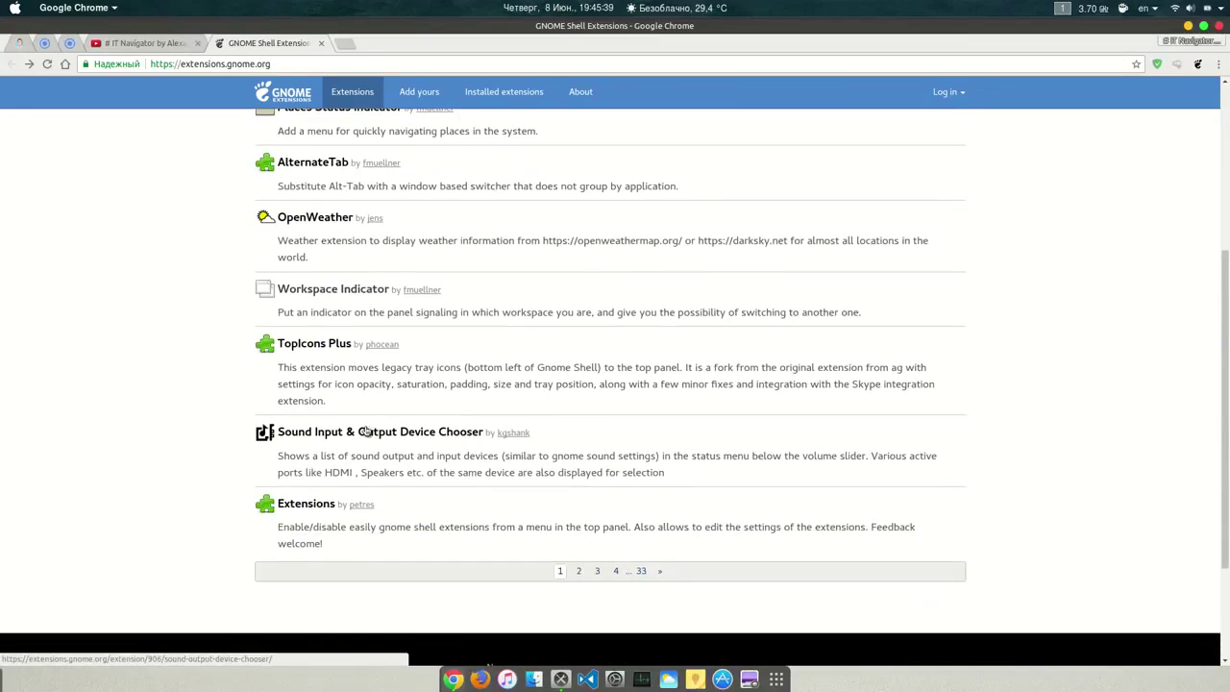
left_click(329, 433)
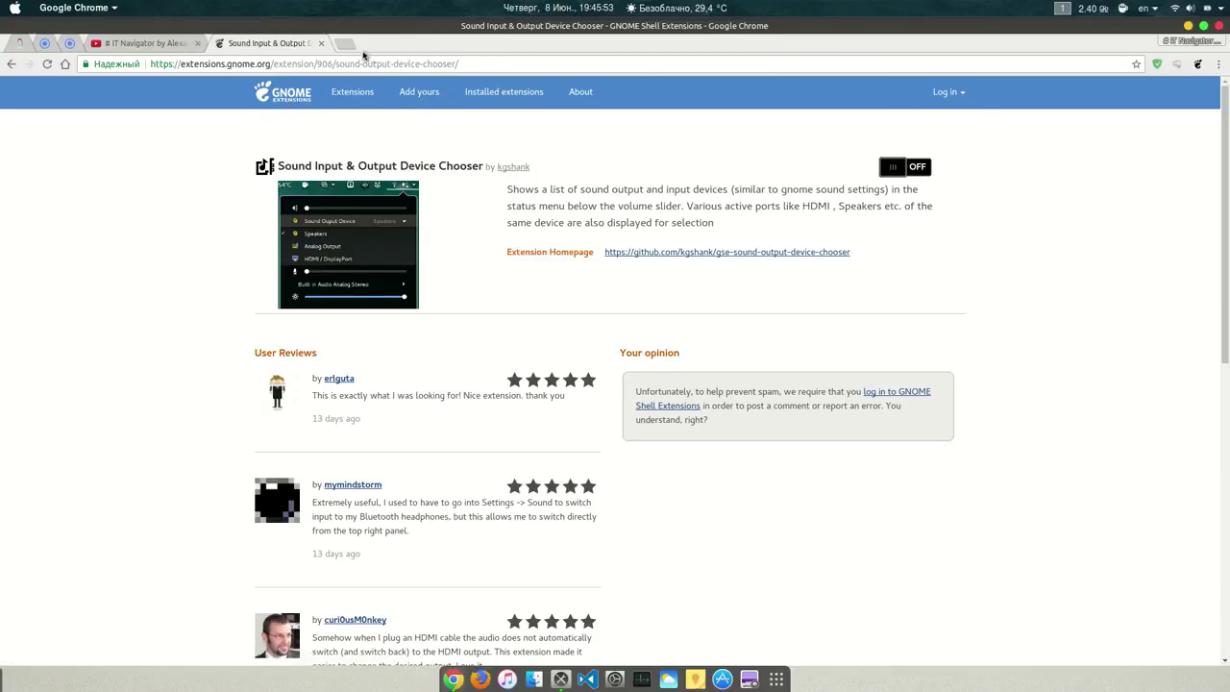
Review the full list of installed extensions on the GNOME extensions site.
left_click(273, 96)
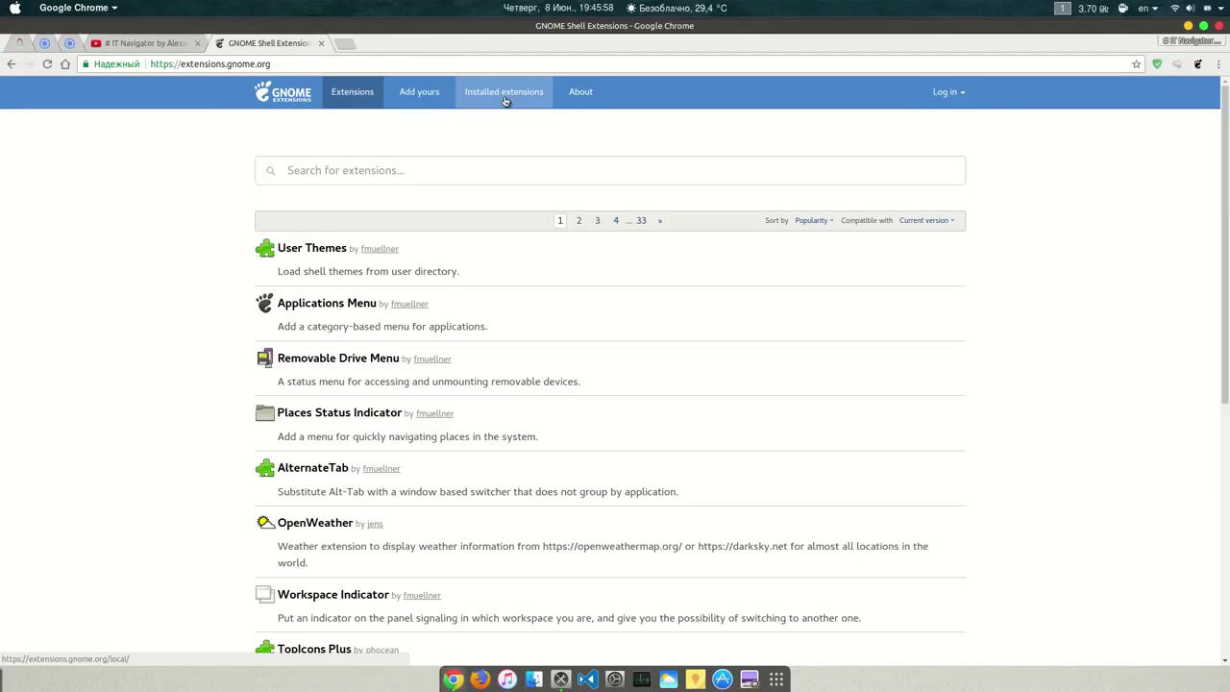
left_click(505, 97)
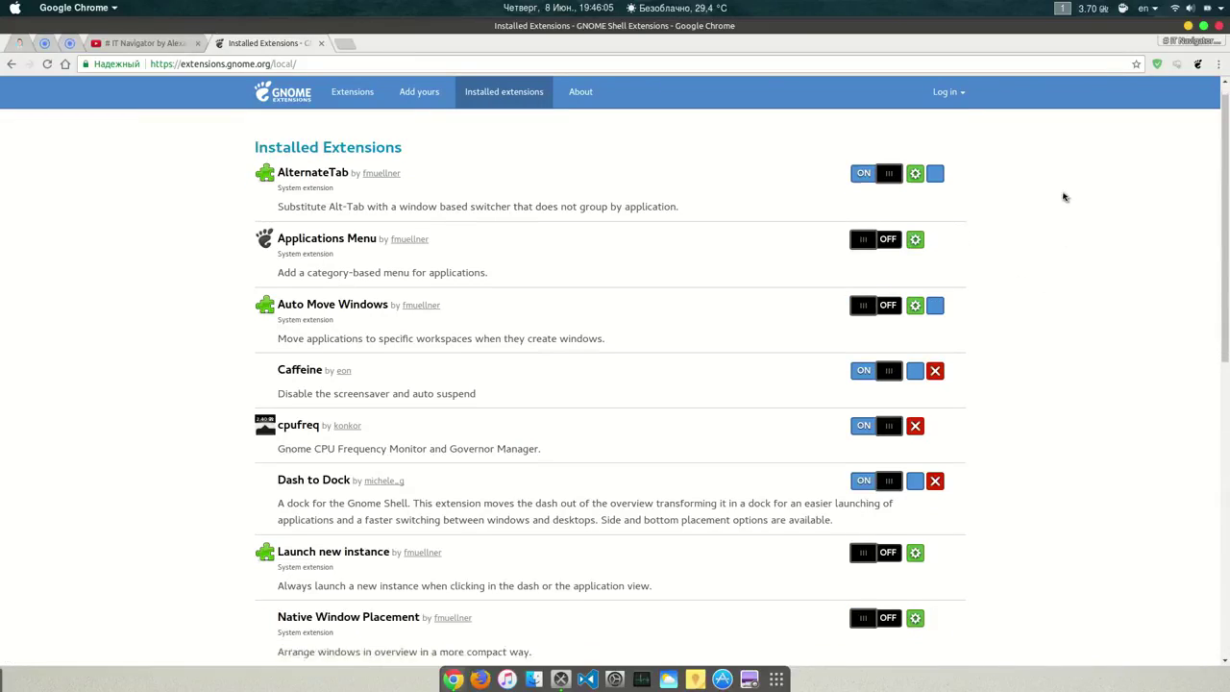
scroll(1018, 244, "down", 4)
scroll(1019, 244, "down", 10)
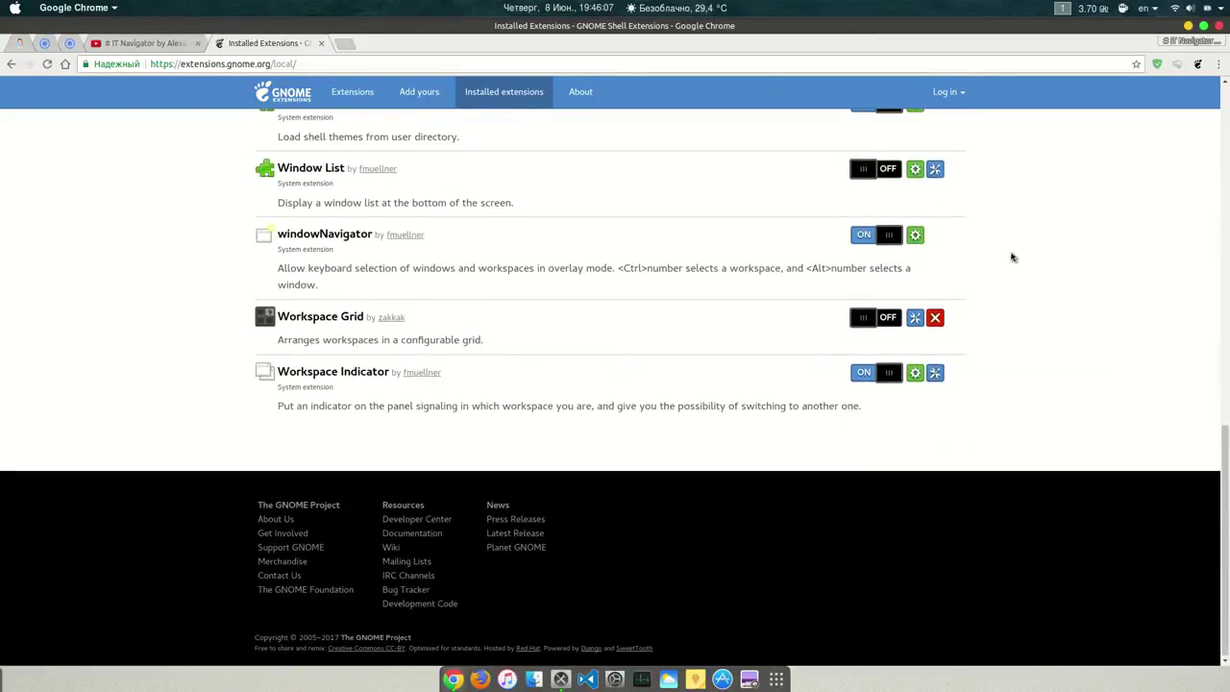
scroll(1012, 256, "up", 5)
scroll(1011, 256, "up", 8)
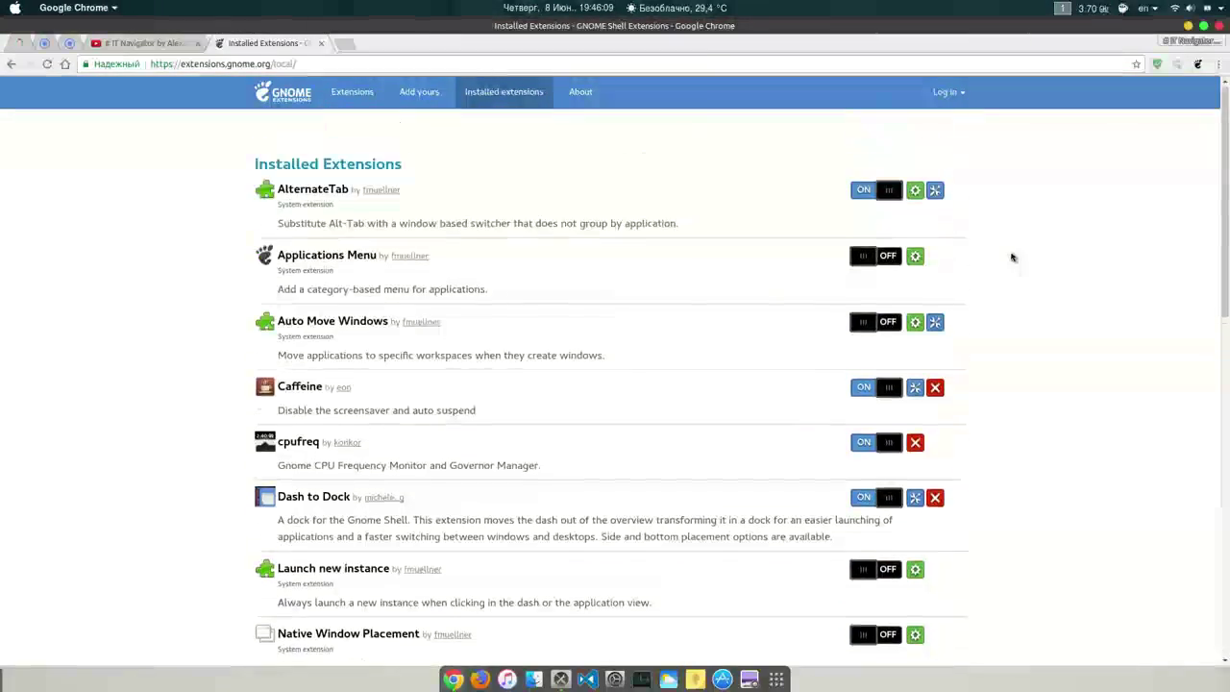
Return to the extension catalogue and look over its search field and the list of available extensions.
left_click(300, 96)
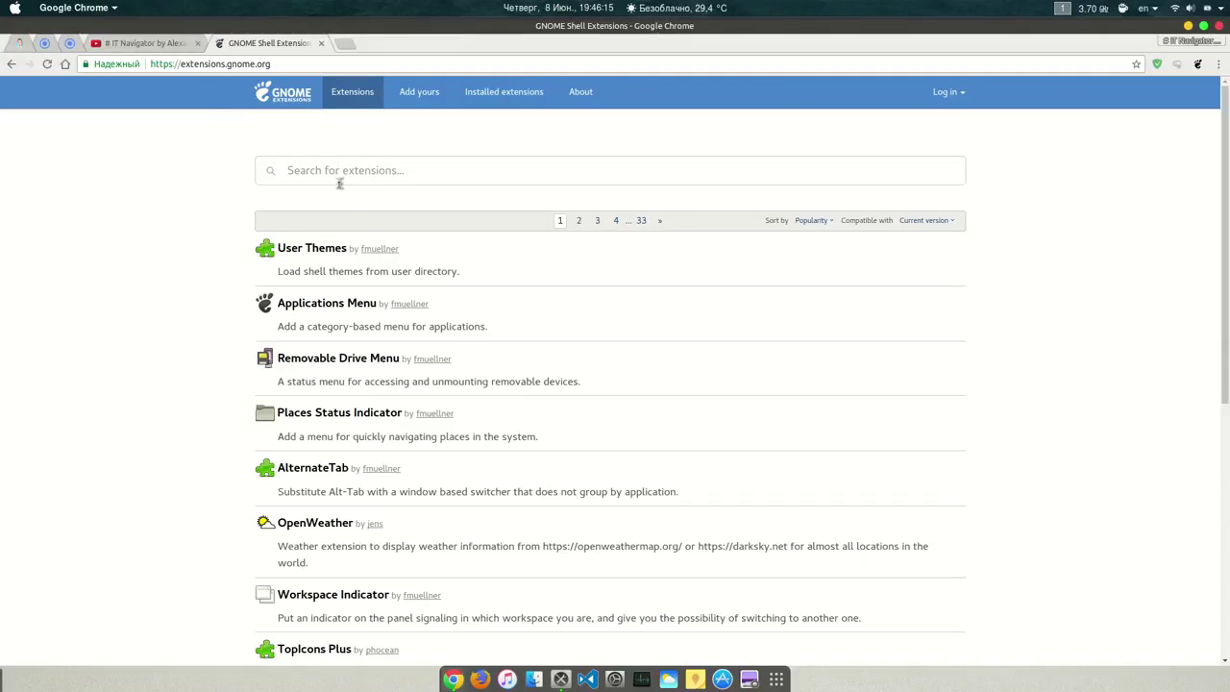
left_click(336, 178)
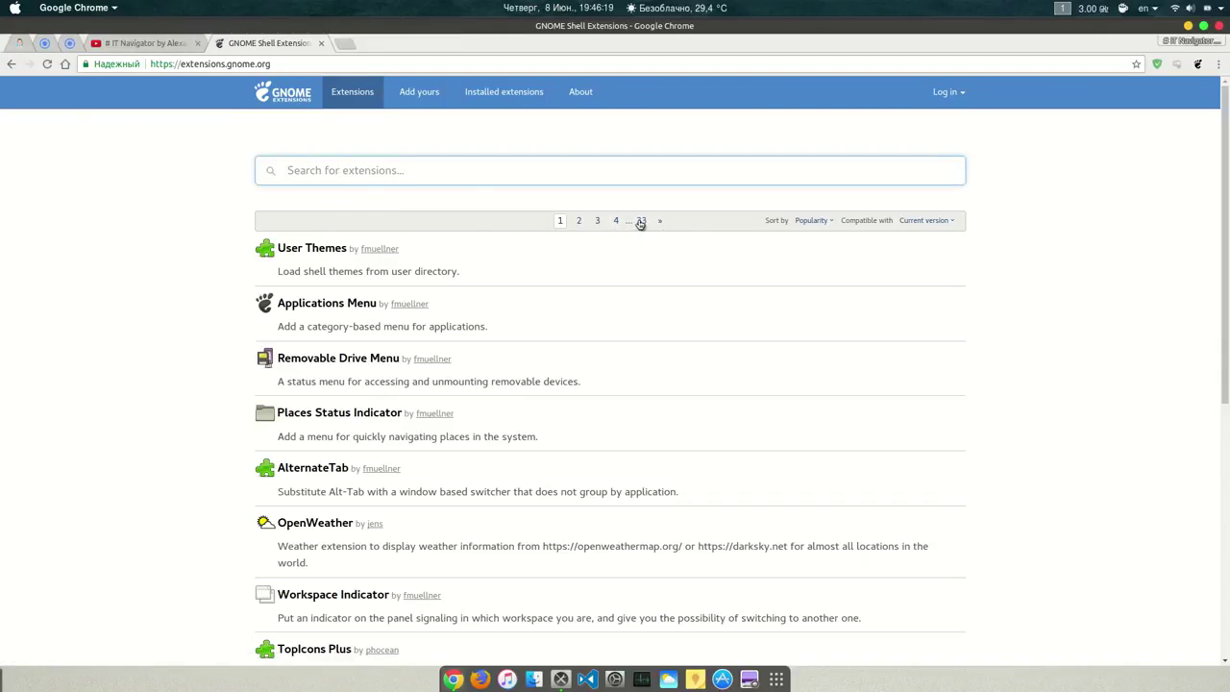
scroll(631, 338, "down", 3)
scroll(632, 338, "up", 3)
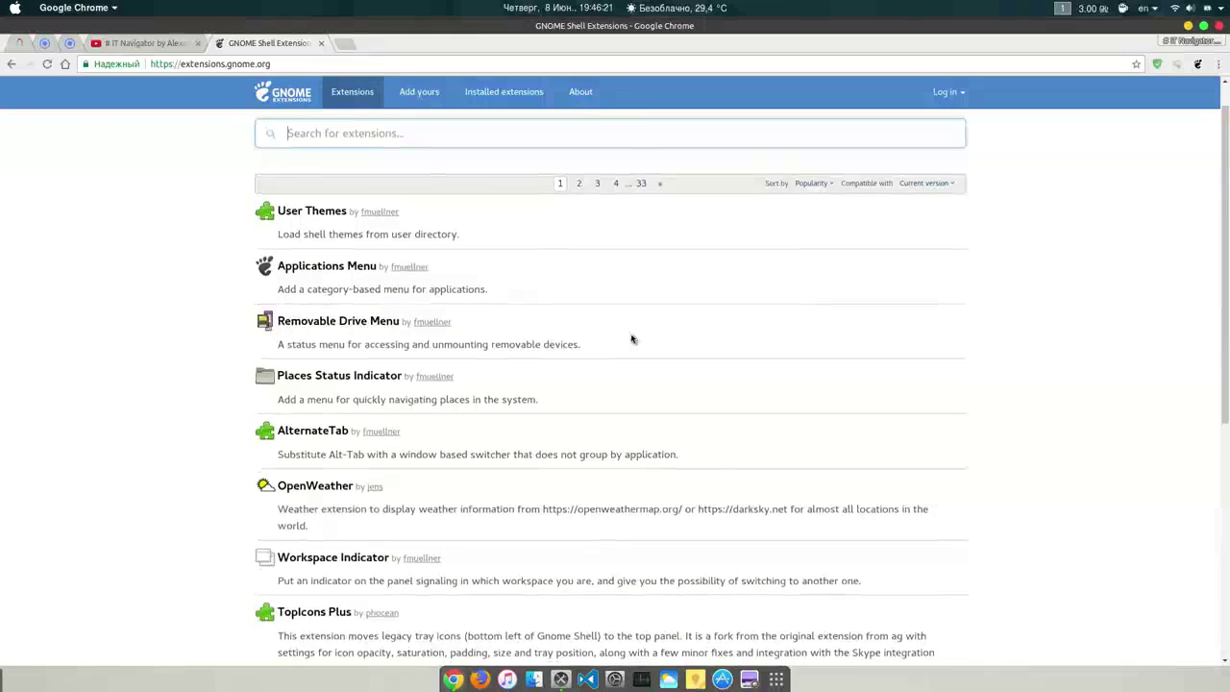
scroll(632, 338, "down", 3)
scroll(631, 338, "up", 3)
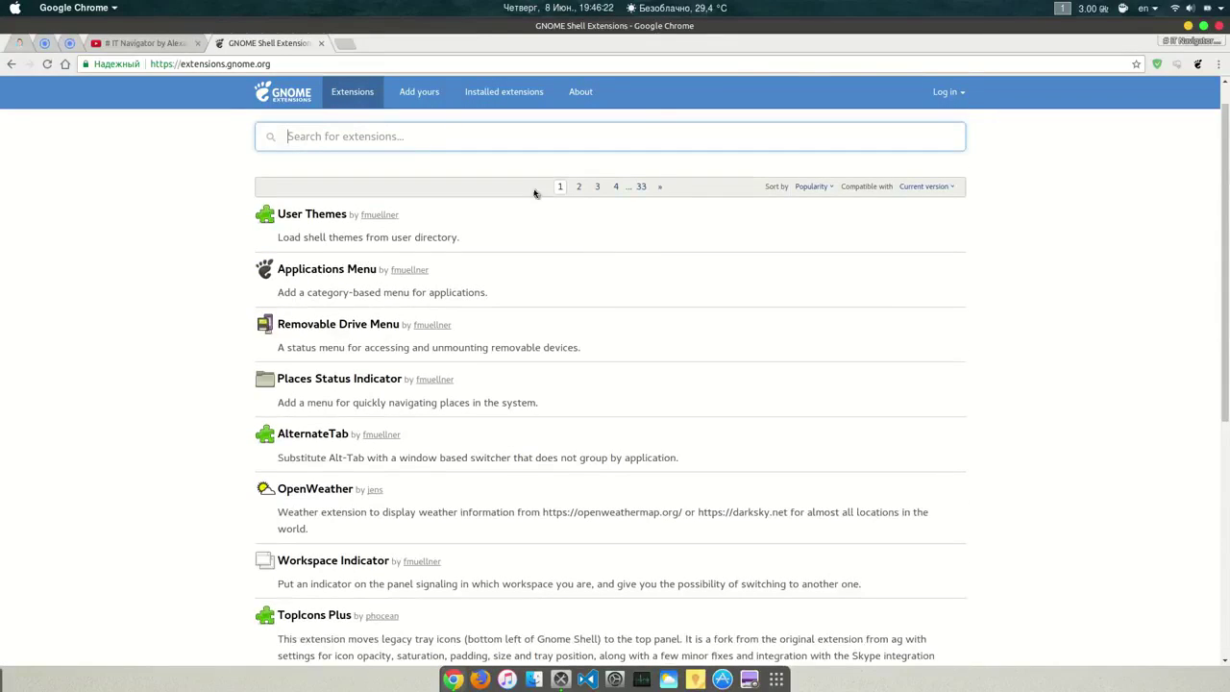
Close the GNOME extensions site, minimise the browser and return to the start of the extension list in Tweak Tool.
left_click(321, 43)
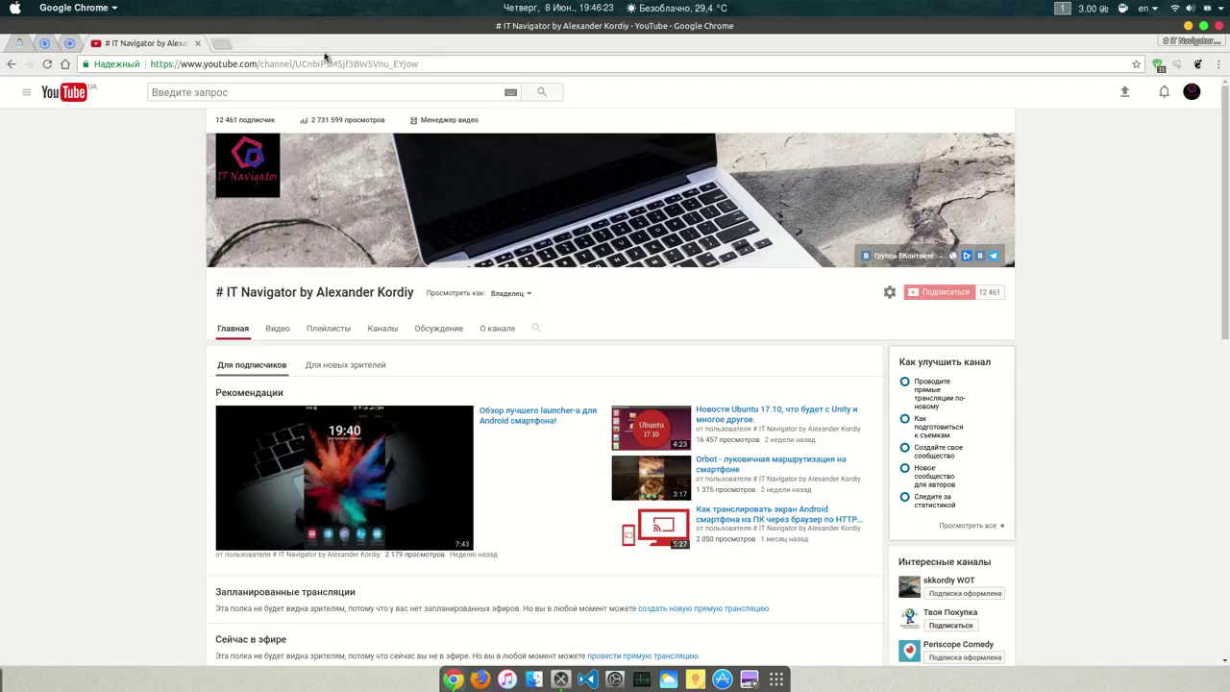
left_click(1189, 26)
scroll(569, 226, "up", 4)
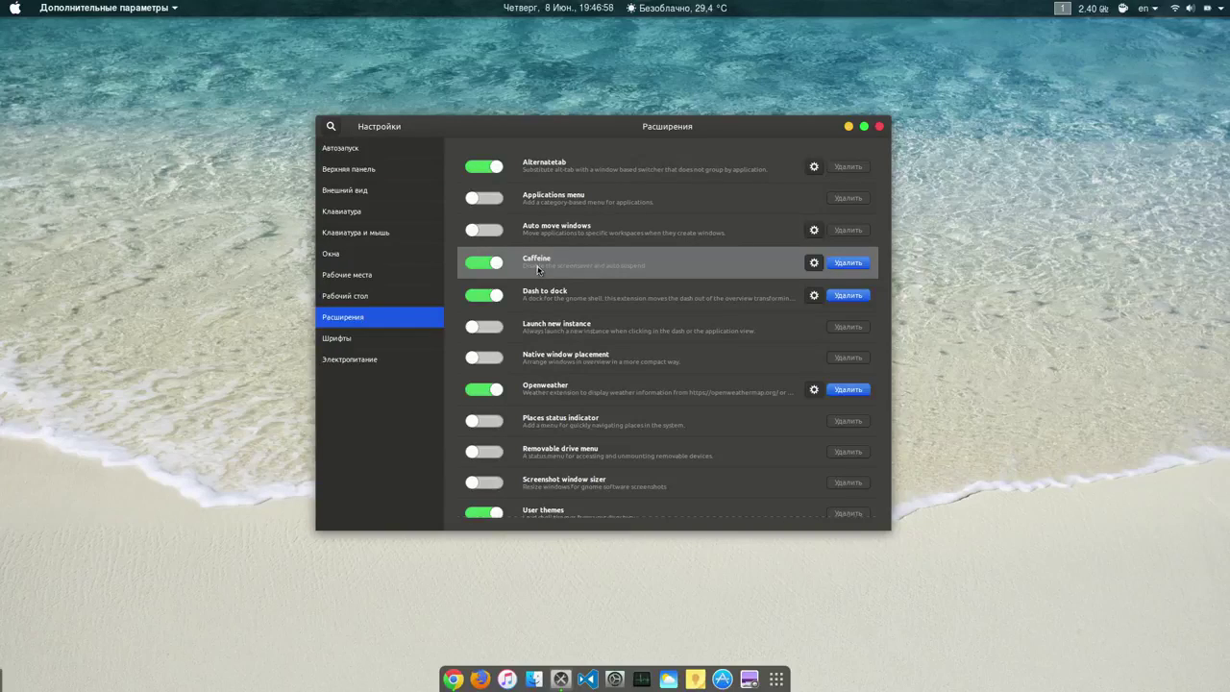
Switch Caffeine's screen-off blocking on, off and on again, and dismiss its notification.
left_click(1123, 9)
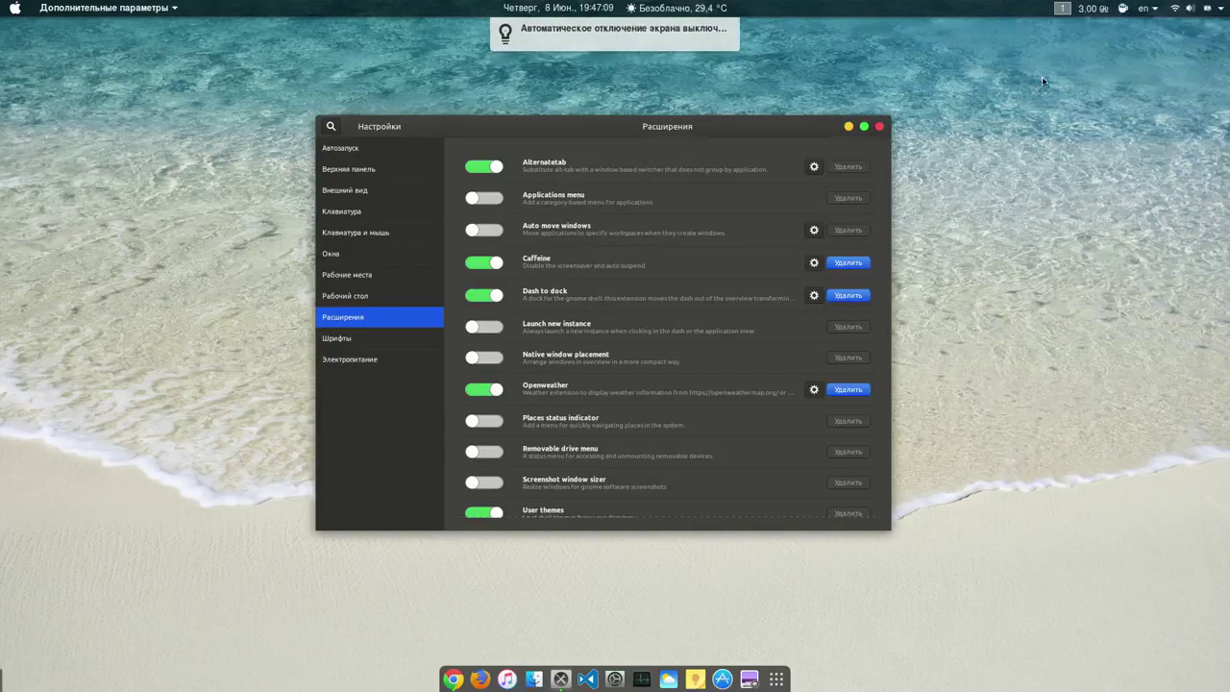
left_click(1124, 9)
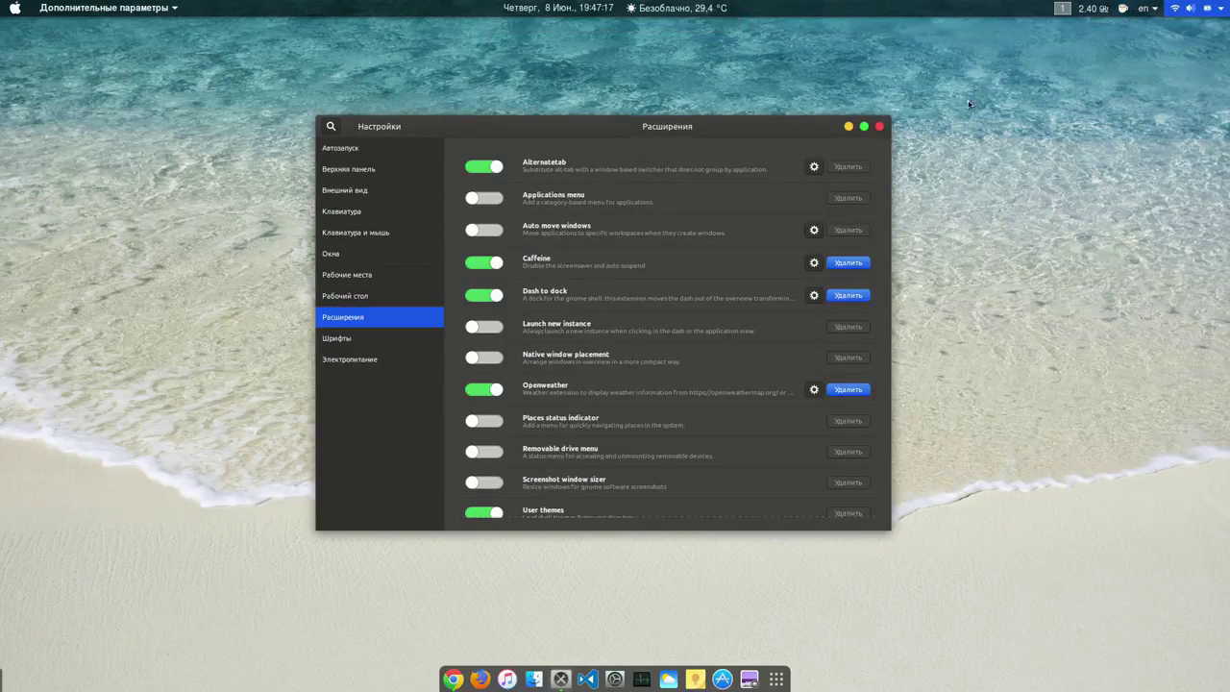
left_click(1123, 9)
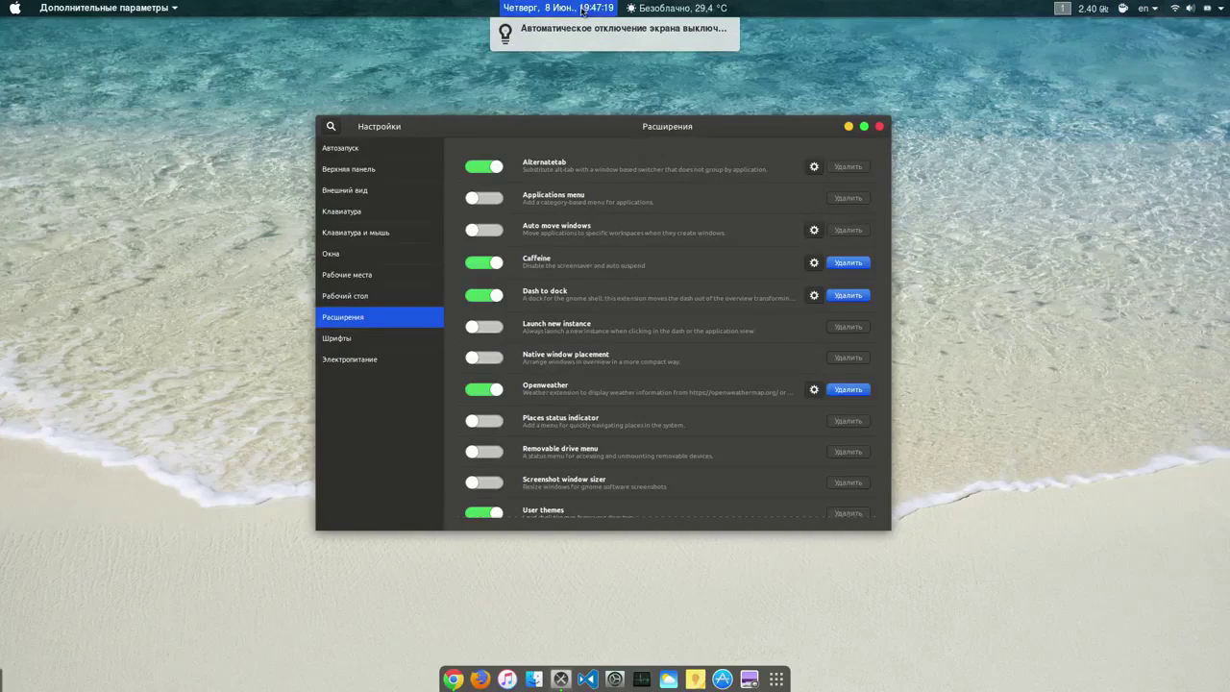
left_click(730, 30)
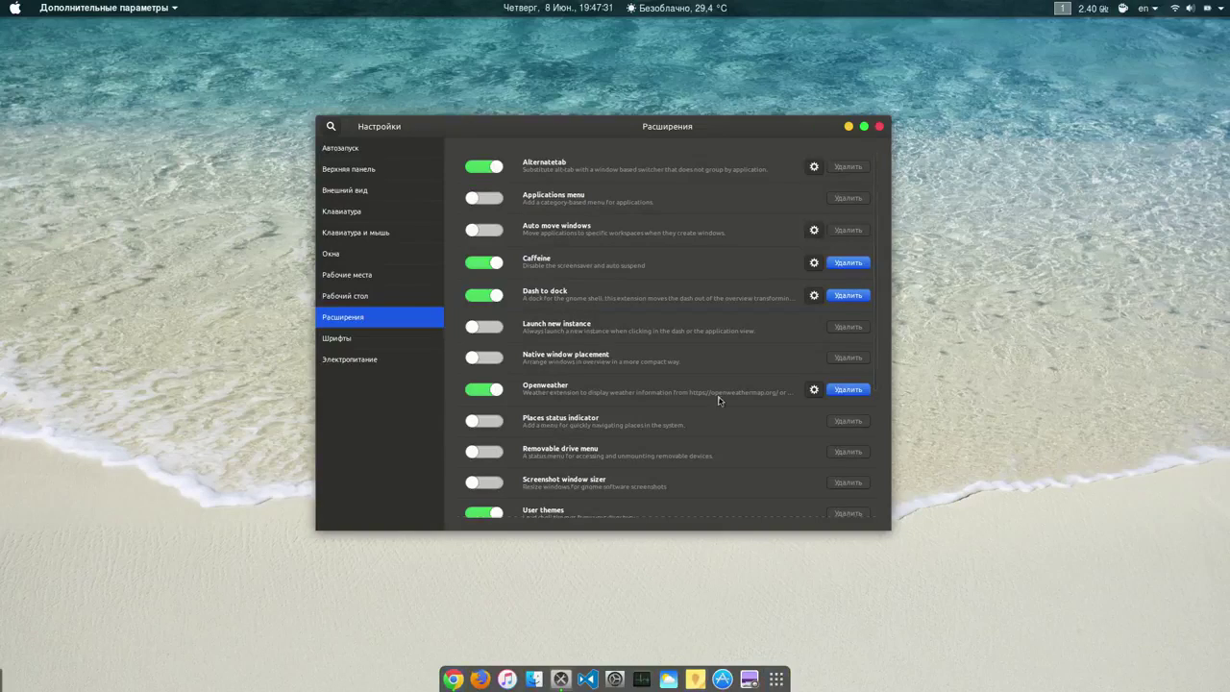
Temporarily disable the Dash to Dock extension to view the standard dash and application grid in the overview.
left_click(499, 301)
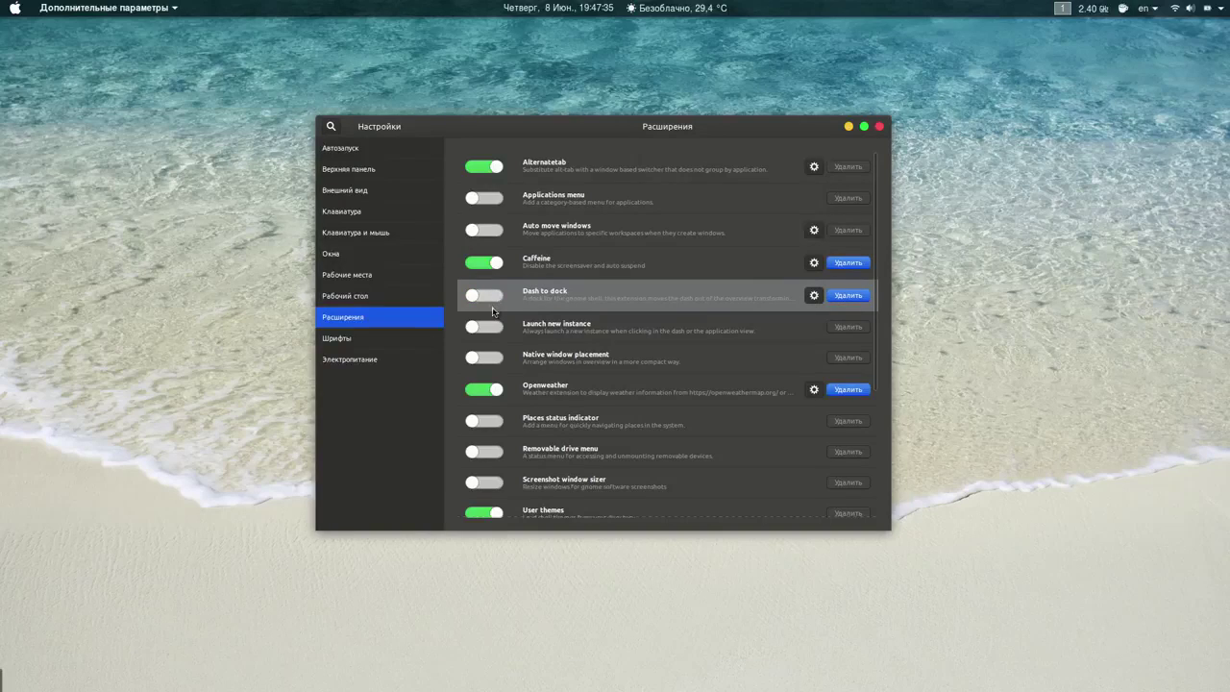
left_click(12, 9)
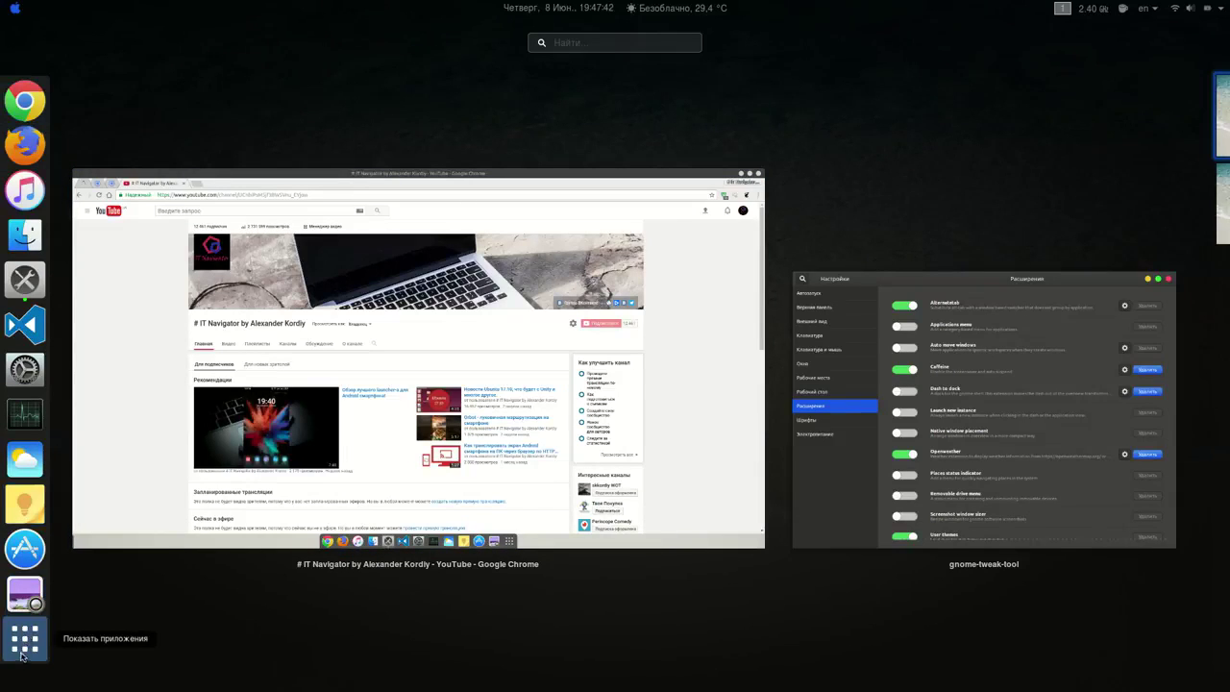
left_click(21, 652)
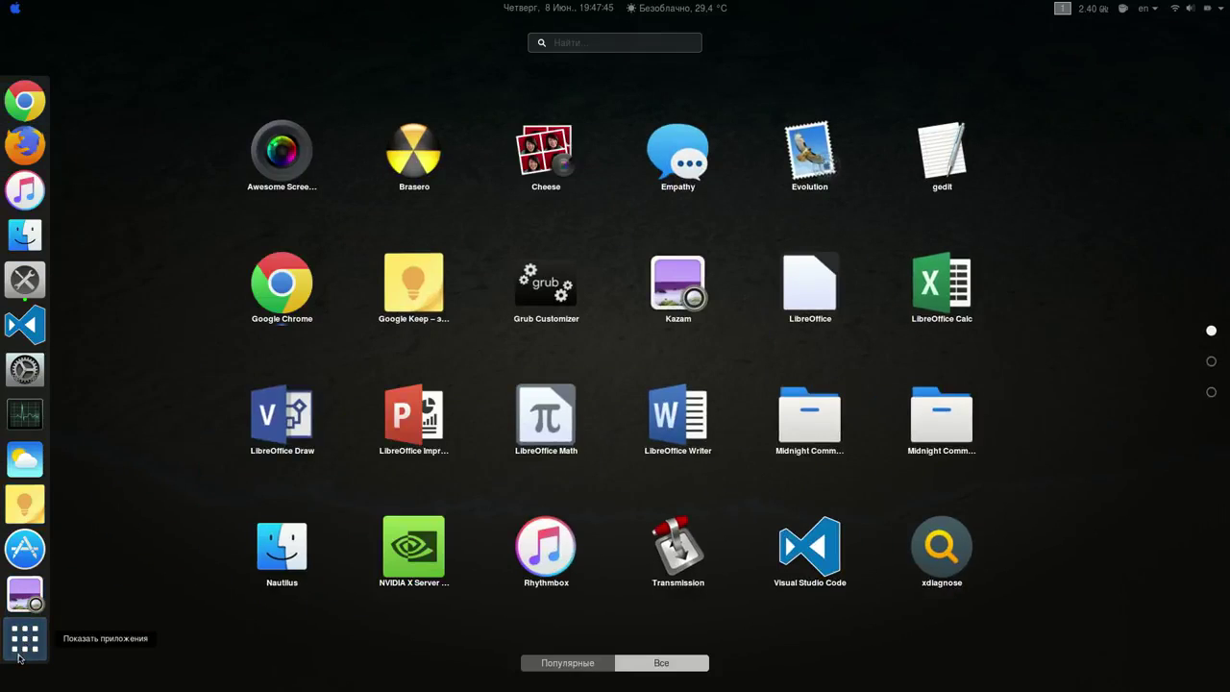
left_click(21, 653)
left_click(12, 10)
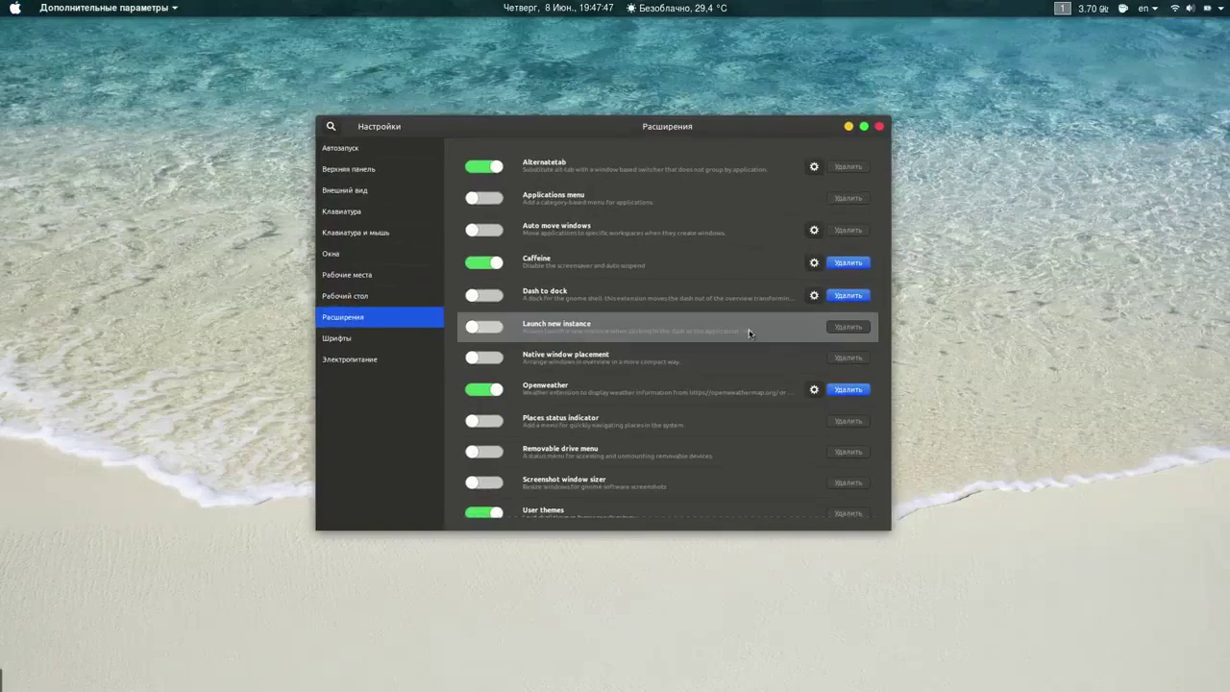
left_click(483, 297)
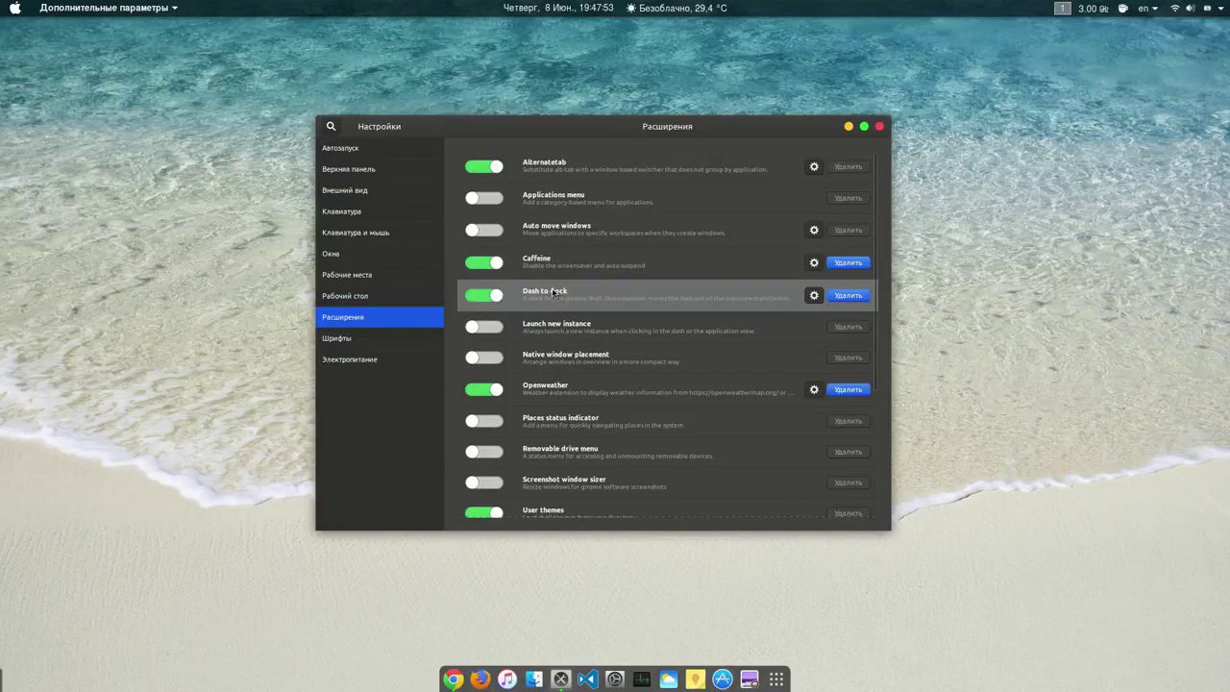
Open the Dash to Dock settings and try out intelligent hiding by switching it on and off.
left_click(814, 297)
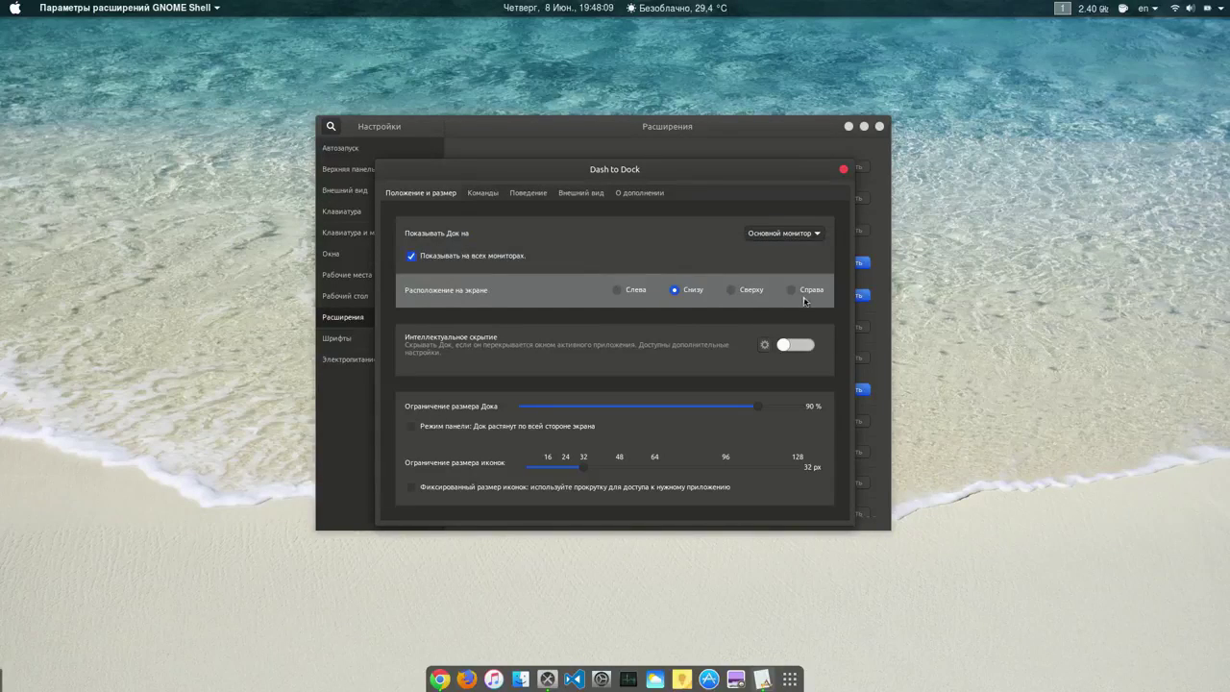
left_click(802, 346)
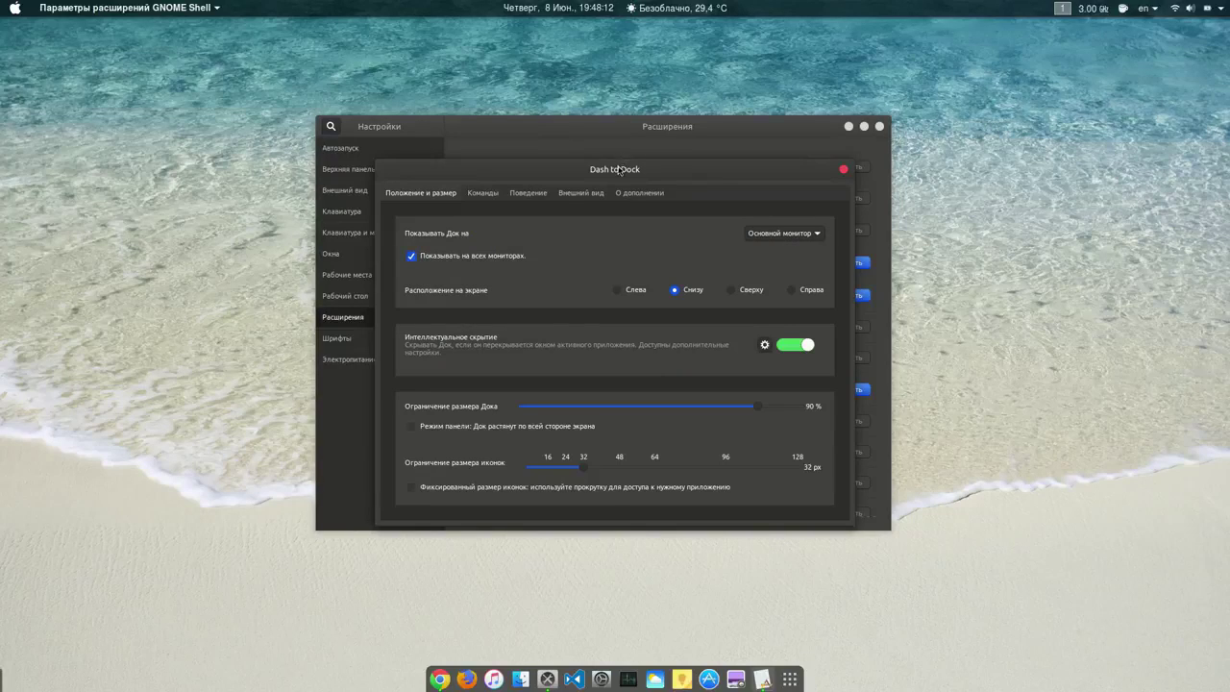
left_click_drag(620, 169, 651, 122)
left_click(826, 300)
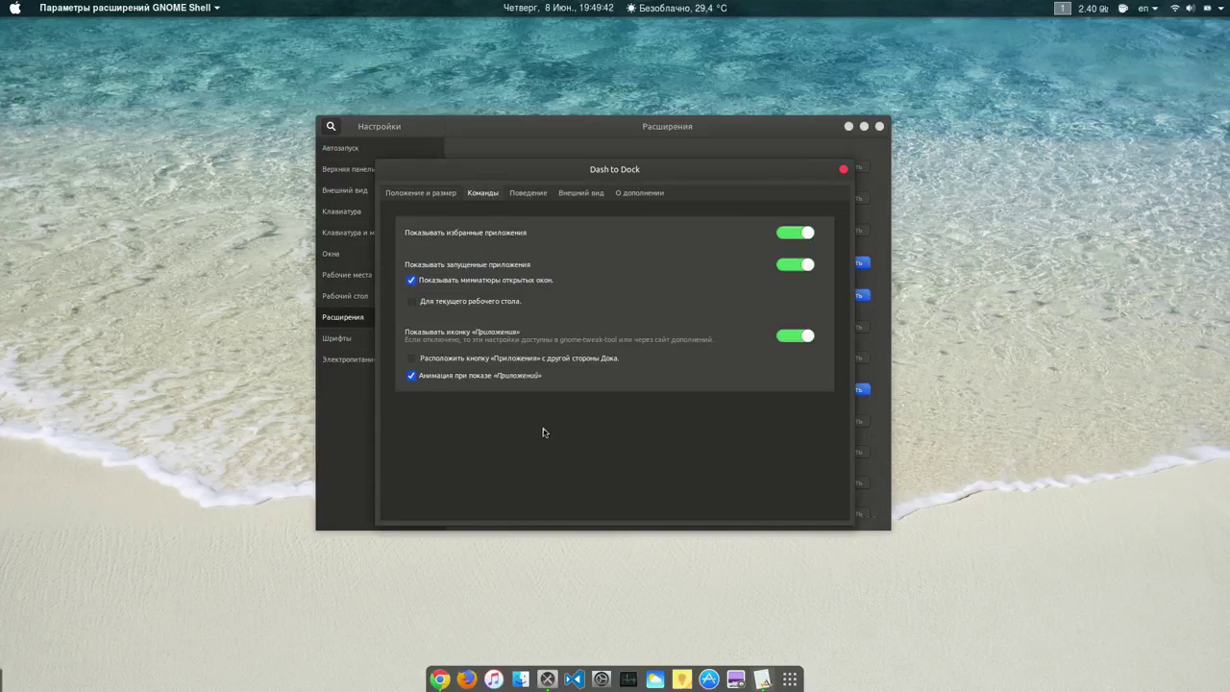
View the Dash to Dock behaviour settings and try keyboard application switching with the Chrome window, minimising it at the end.
left_click(527, 194)
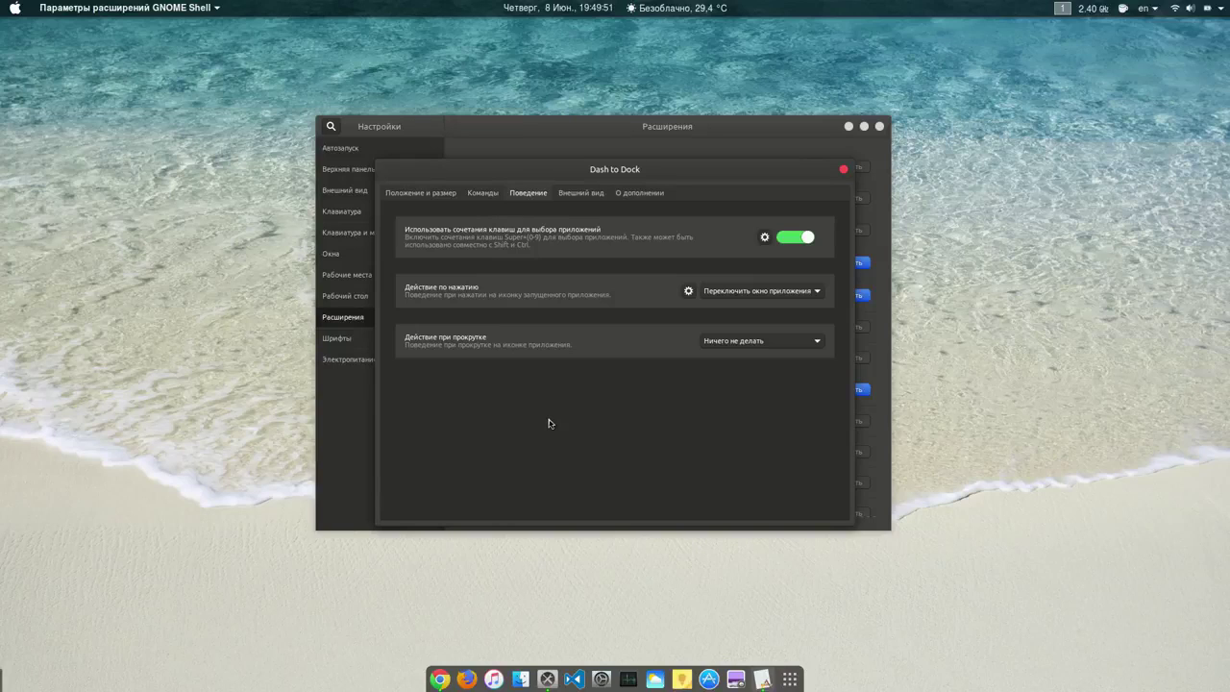
key("alt+Tab")
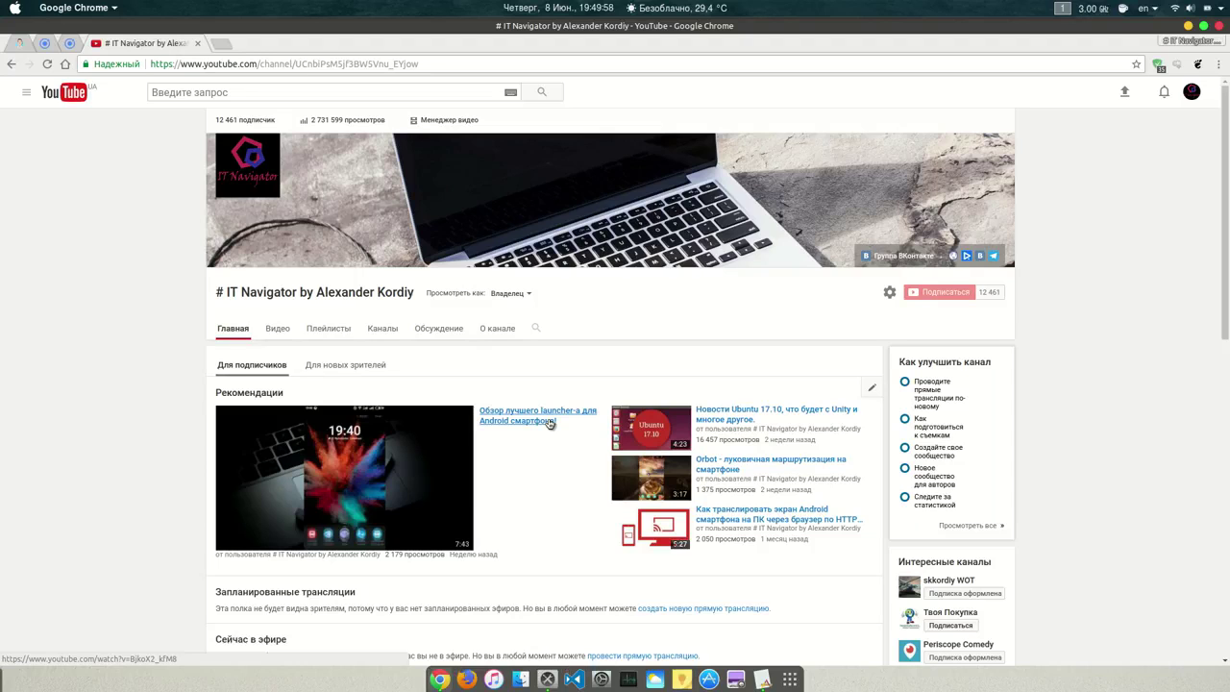
key("super")
key("super")
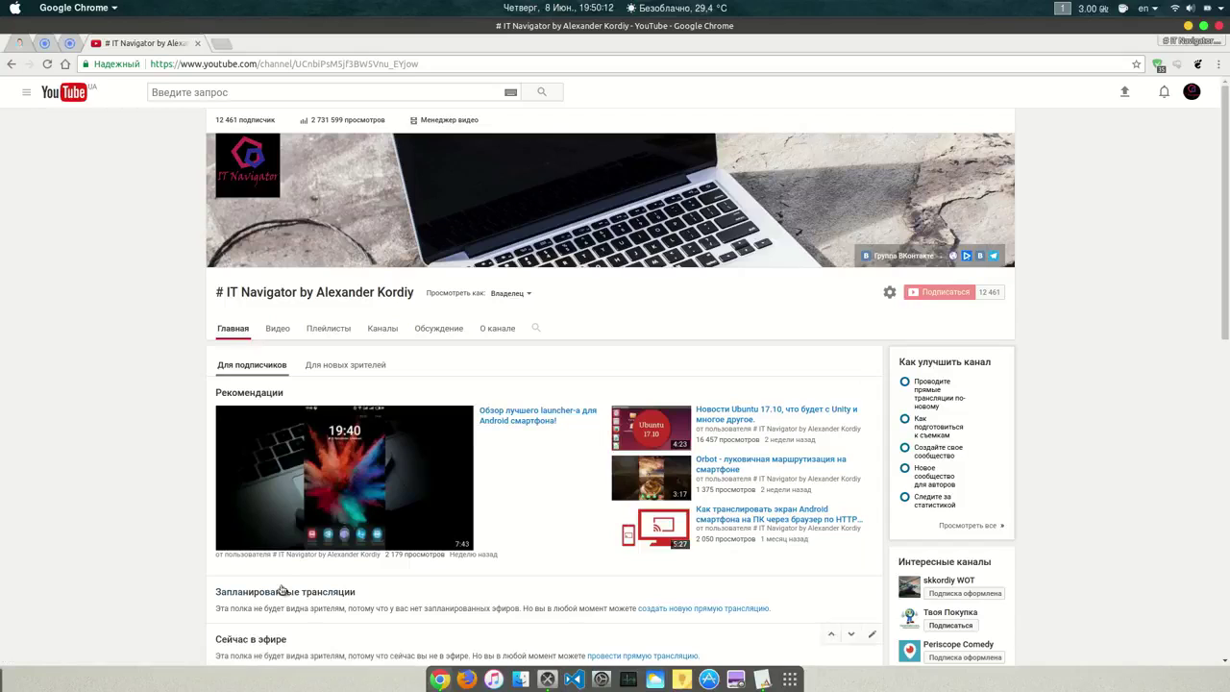
left_click(1189, 26)
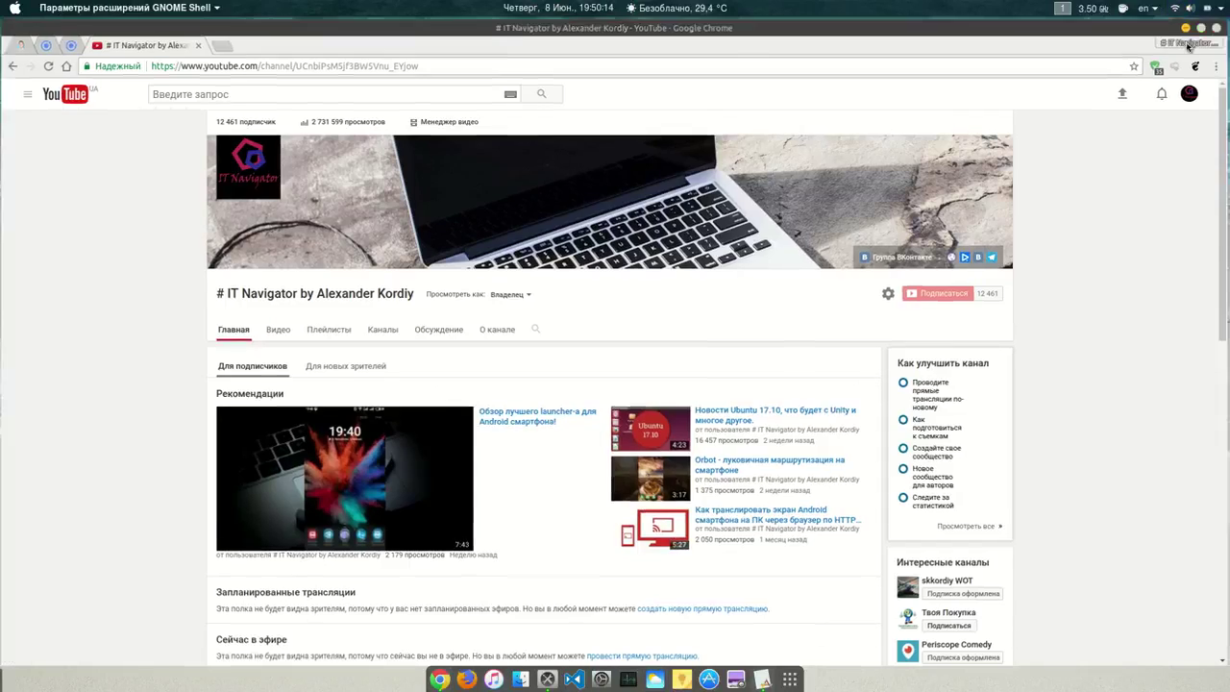
Try Dash to Dock's built-in theme in the appearance settings by switching it on and off, and close the settings.
left_click(576, 195)
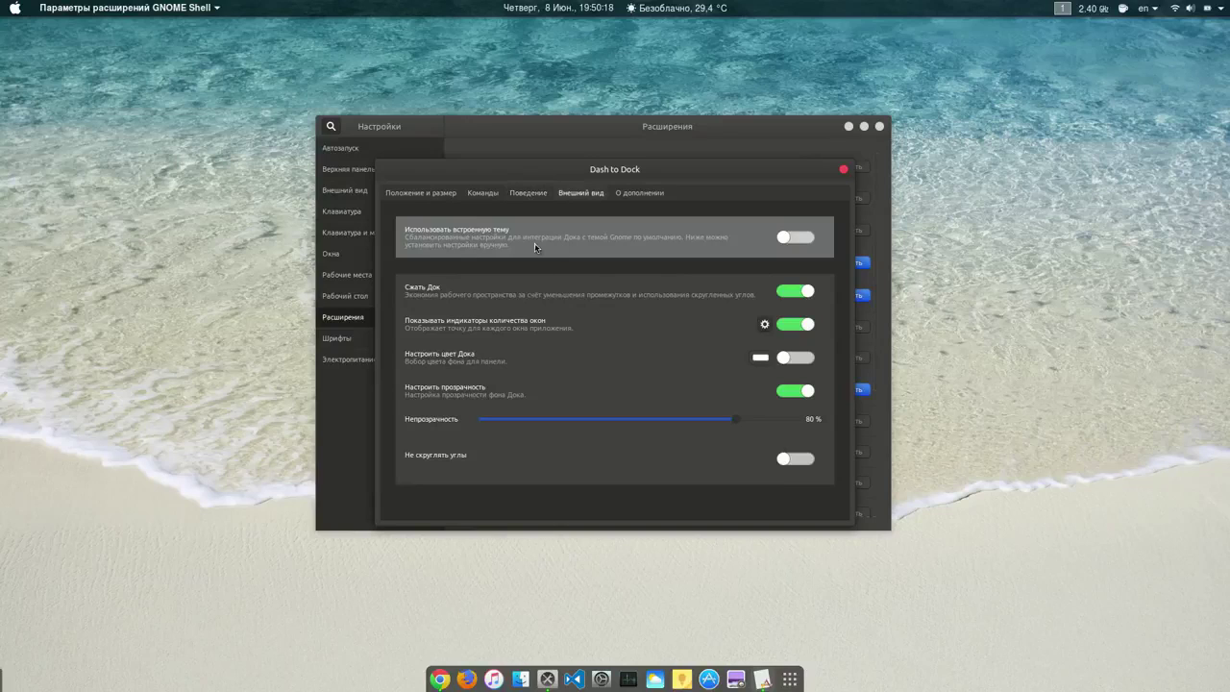
left_click(785, 242)
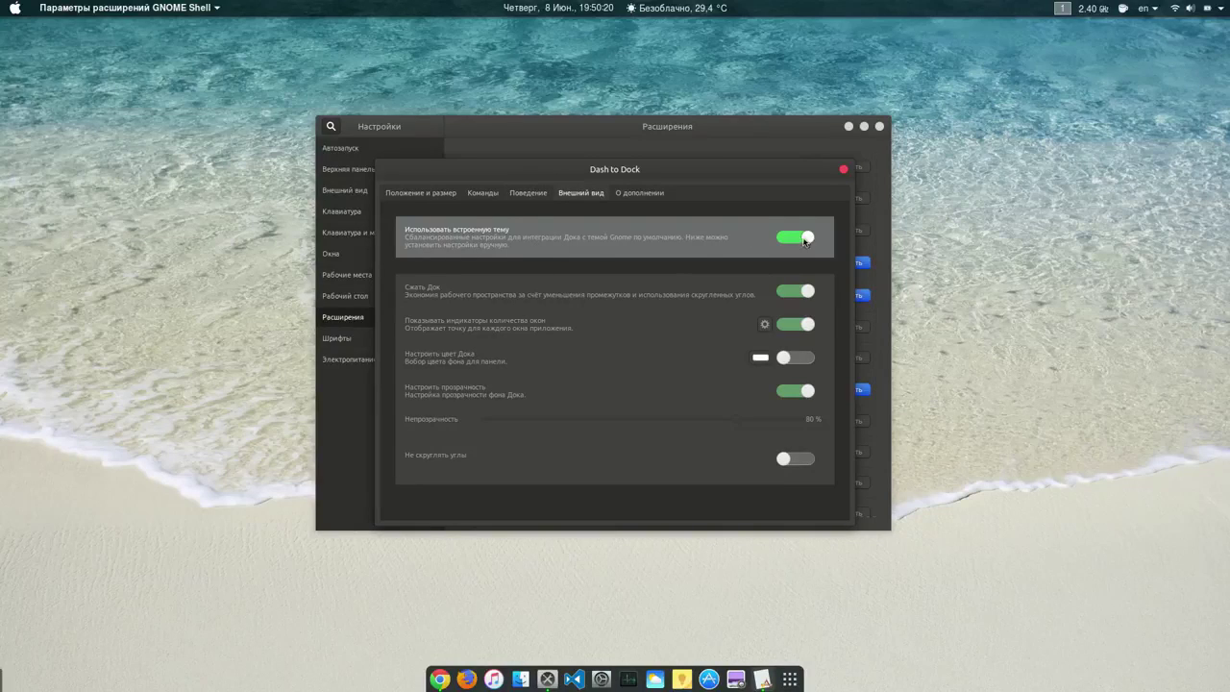
left_click(803, 238)
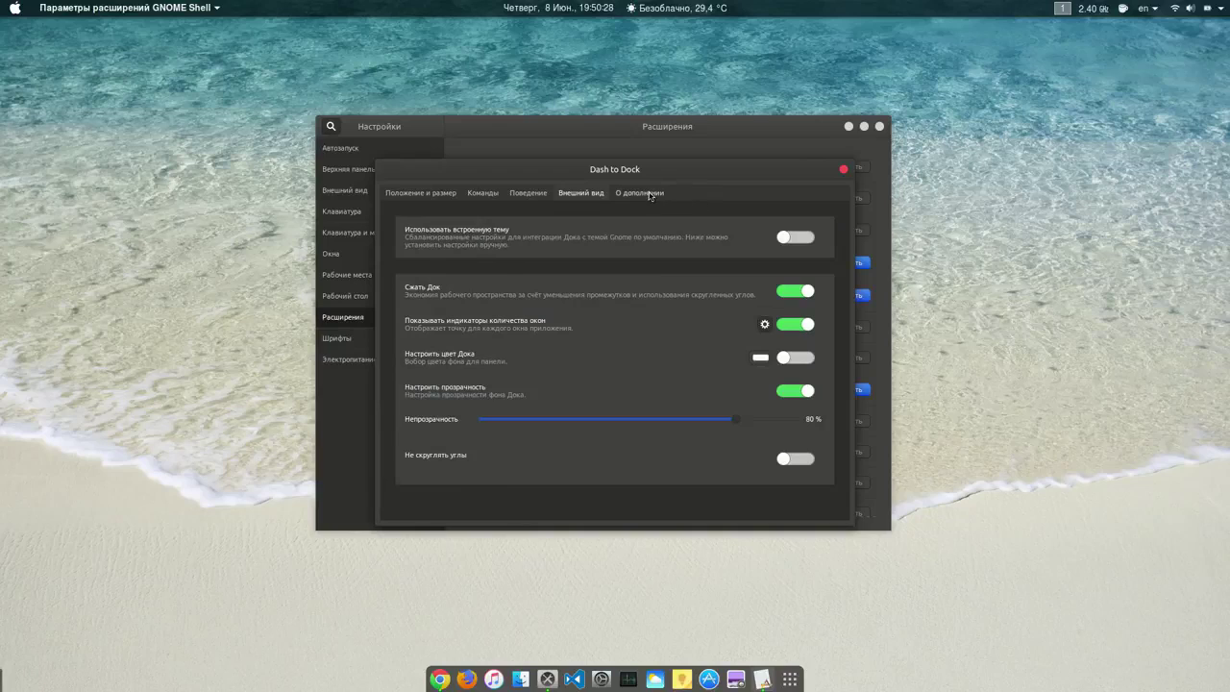
left_click(843, 170)
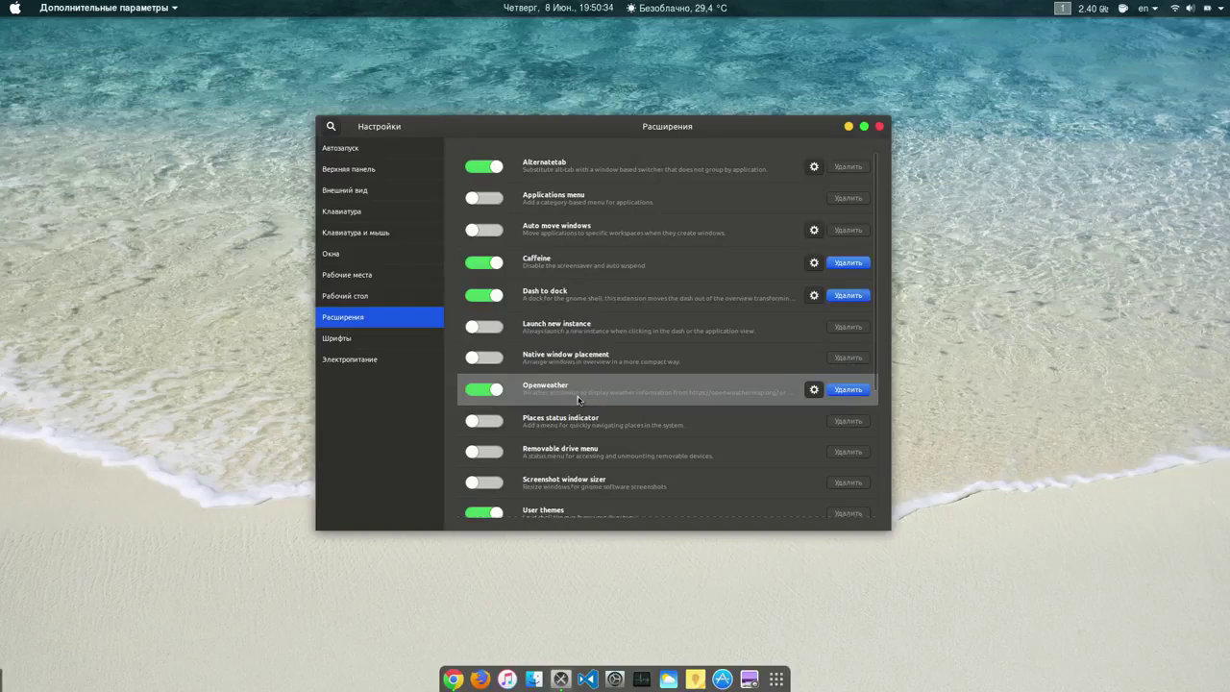
View the OpenWeather forecast and examine its settings for cities, weather and geodata sources, units, display and about information, closing them at the end.
left_click(673, 8)
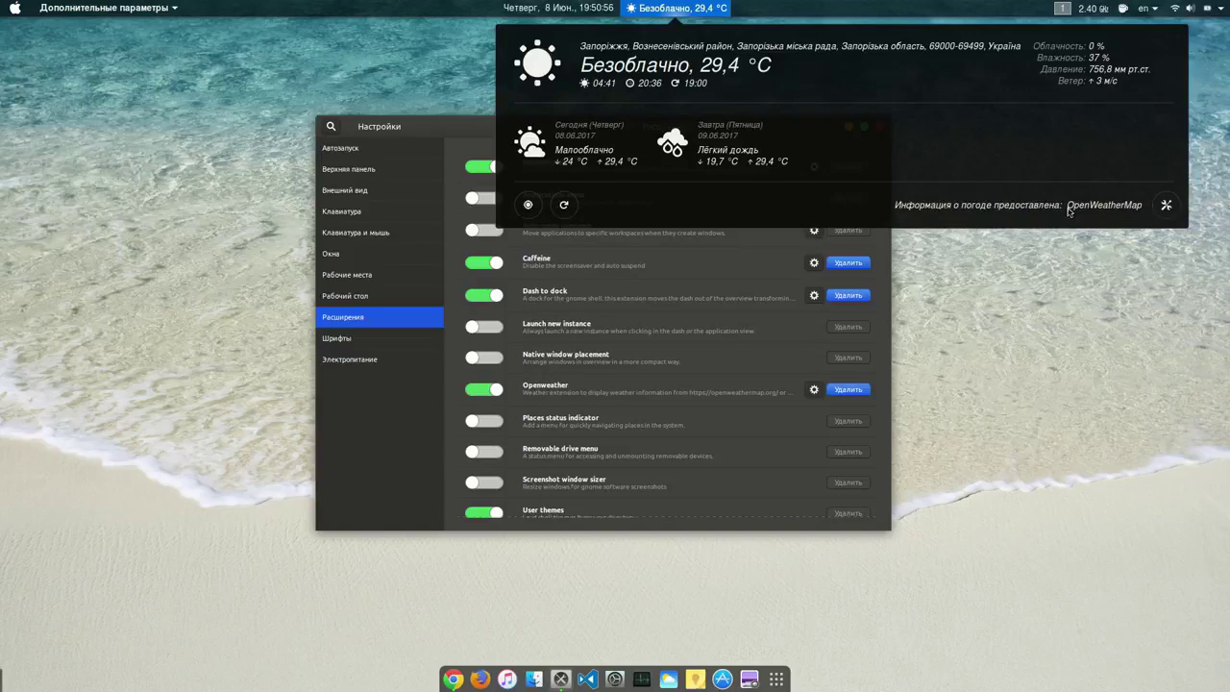
left_click(1169, 209)
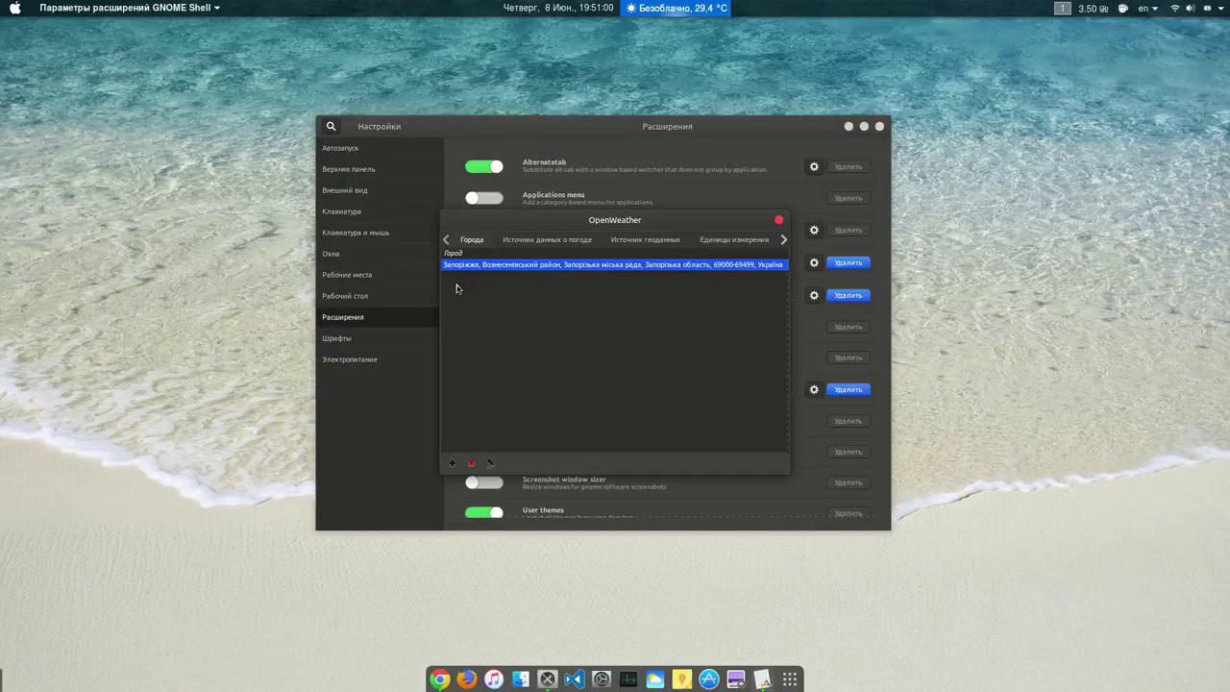
left_click(527, 247)
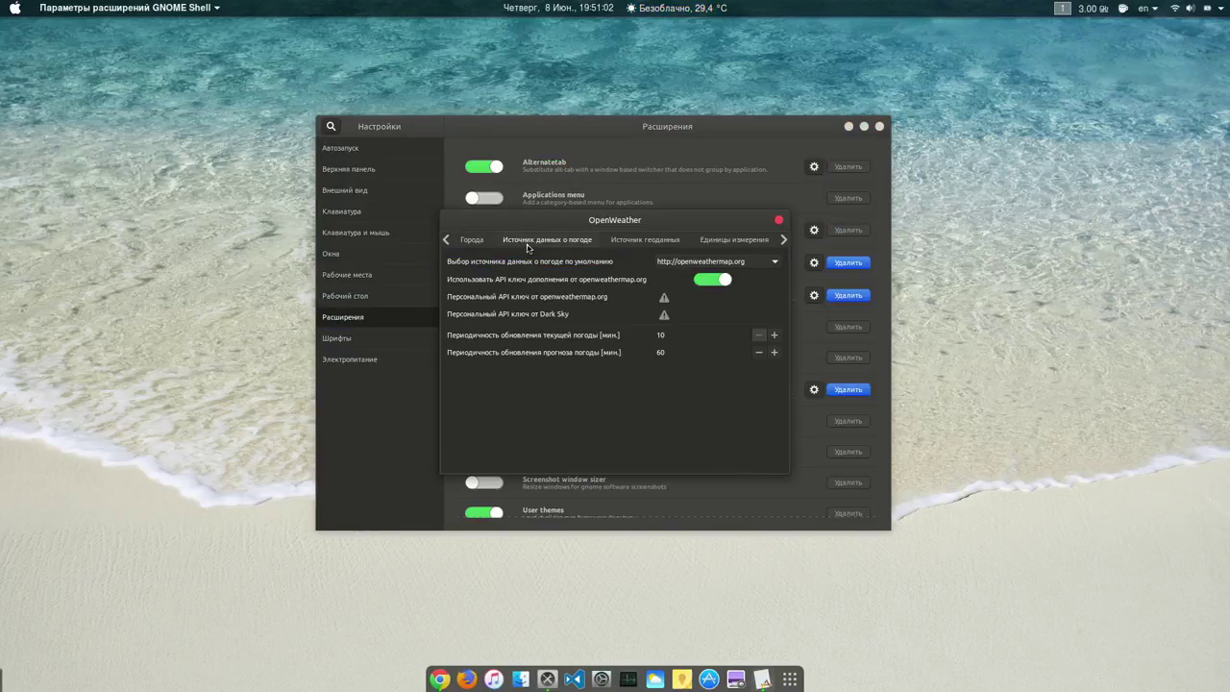
left_click(629, 245)
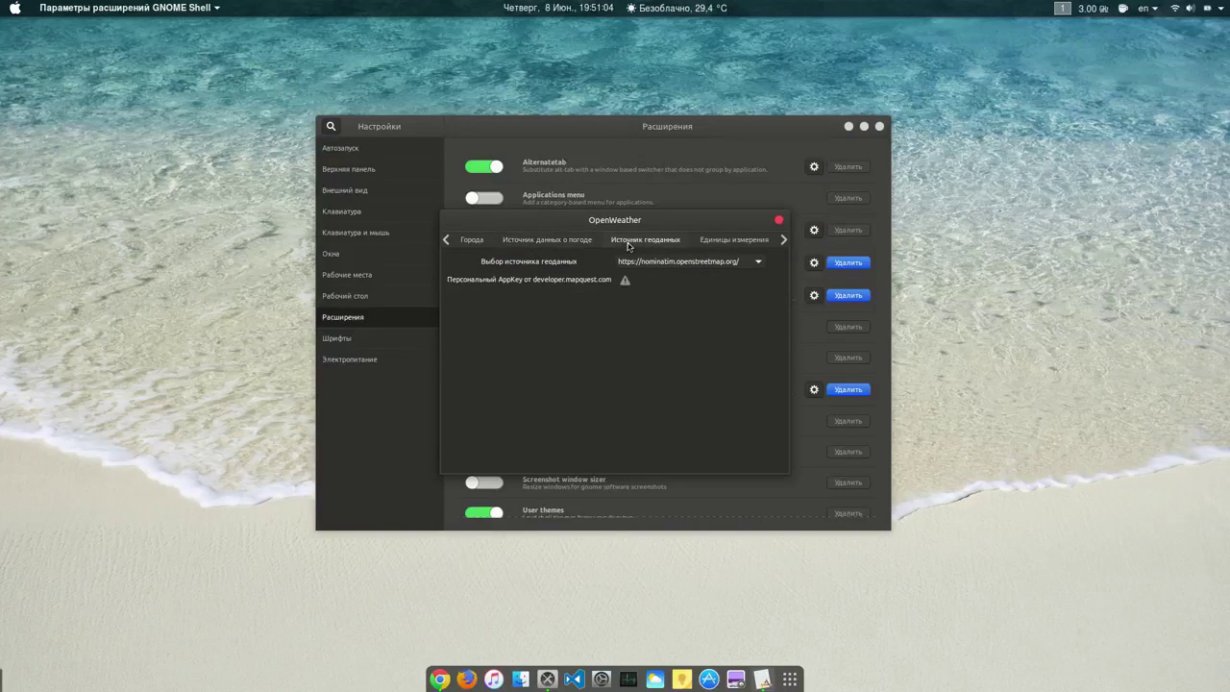
left_click(581, 245)
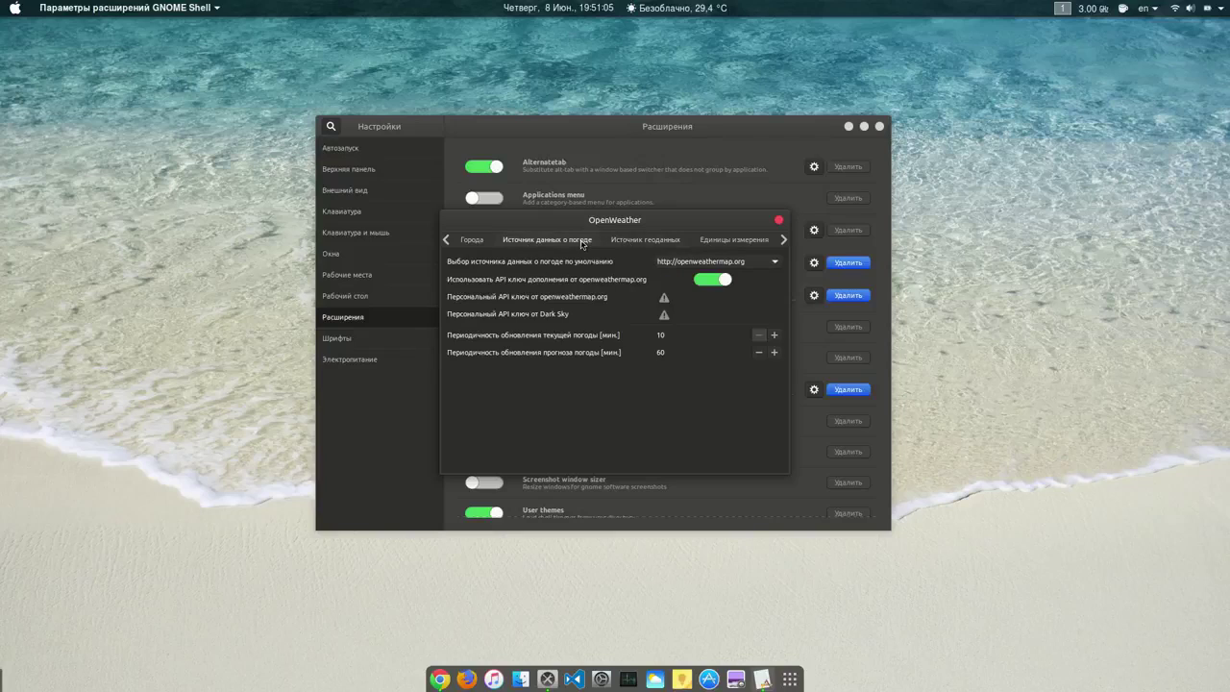
left_click(664, 245)
left_click(774, 245)
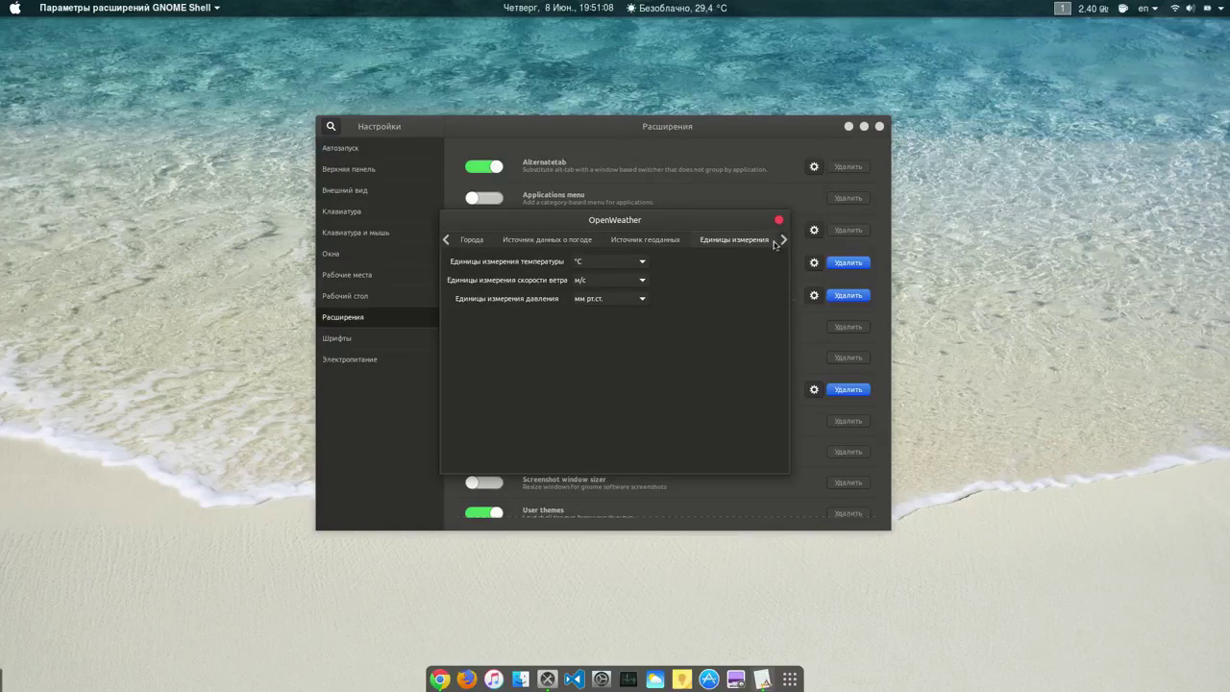
left_click(781, 242)
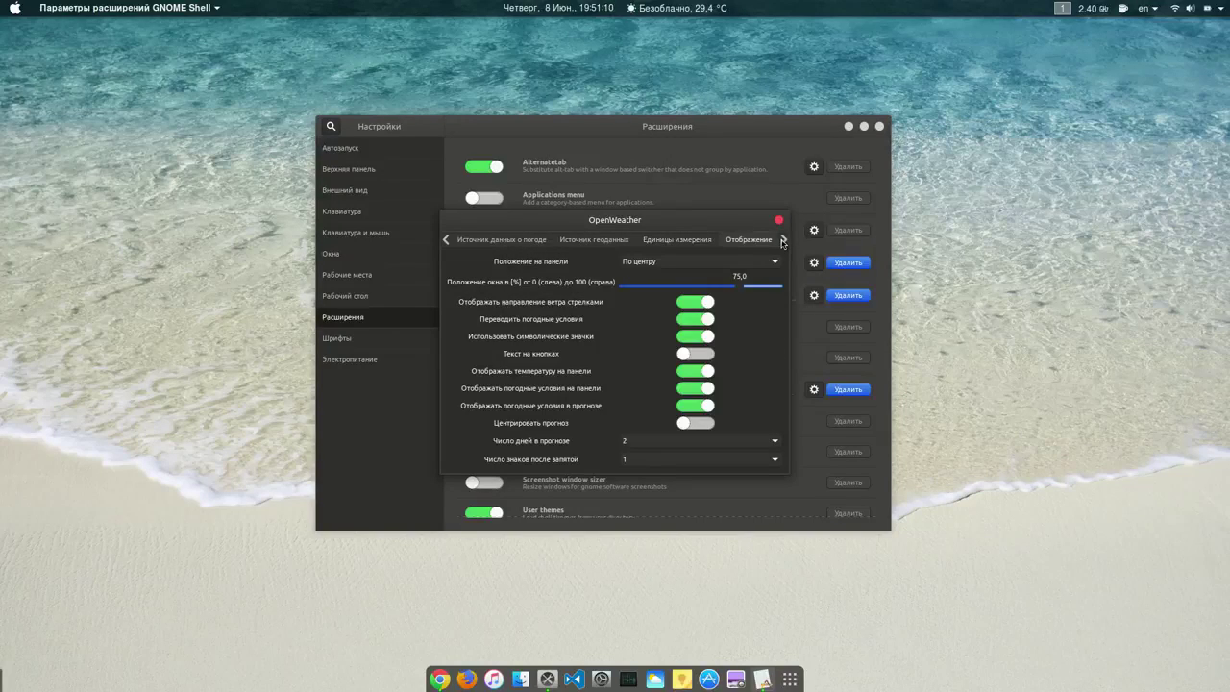
left_click(783, 241)
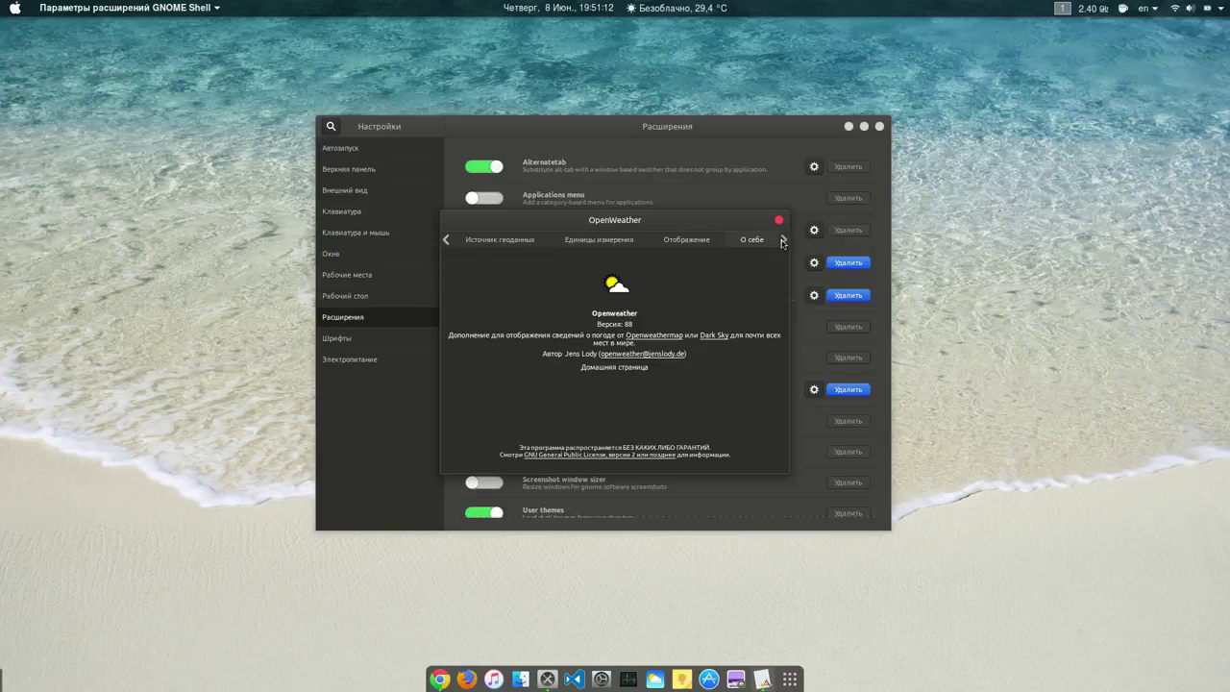
left_click(778, 220)
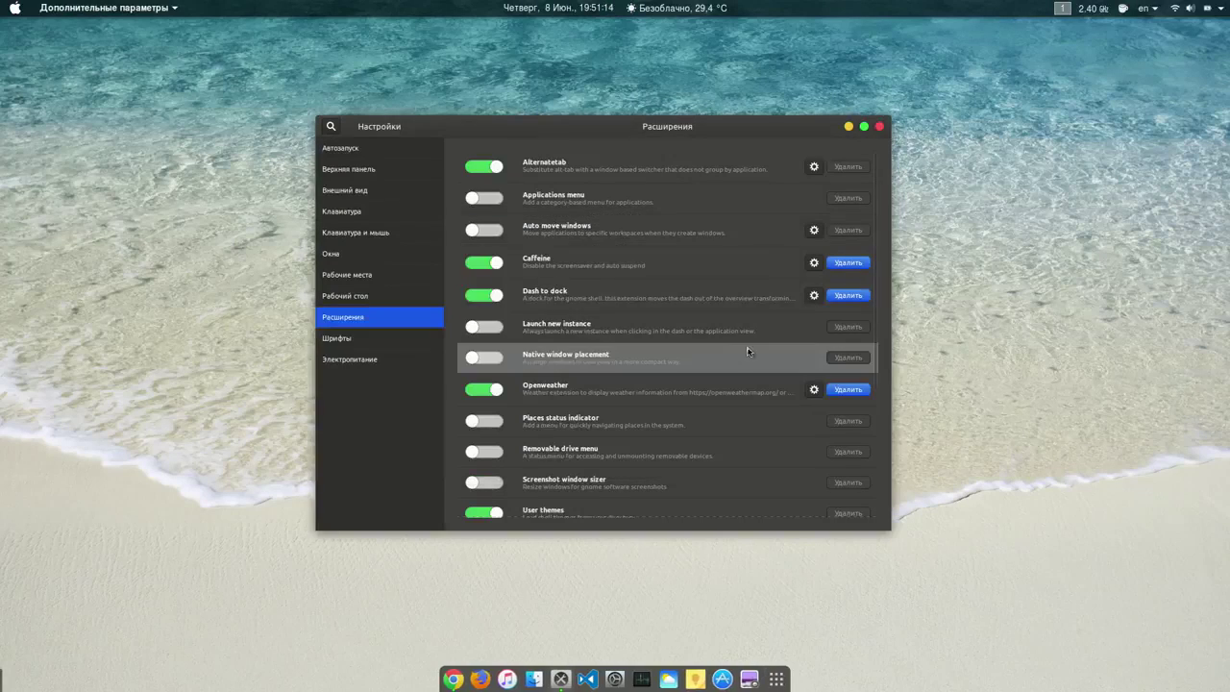
Examine the governor choices and userspace frequencies offered by the Cpufreq extension.
scroll(720, 362, "down", 5)
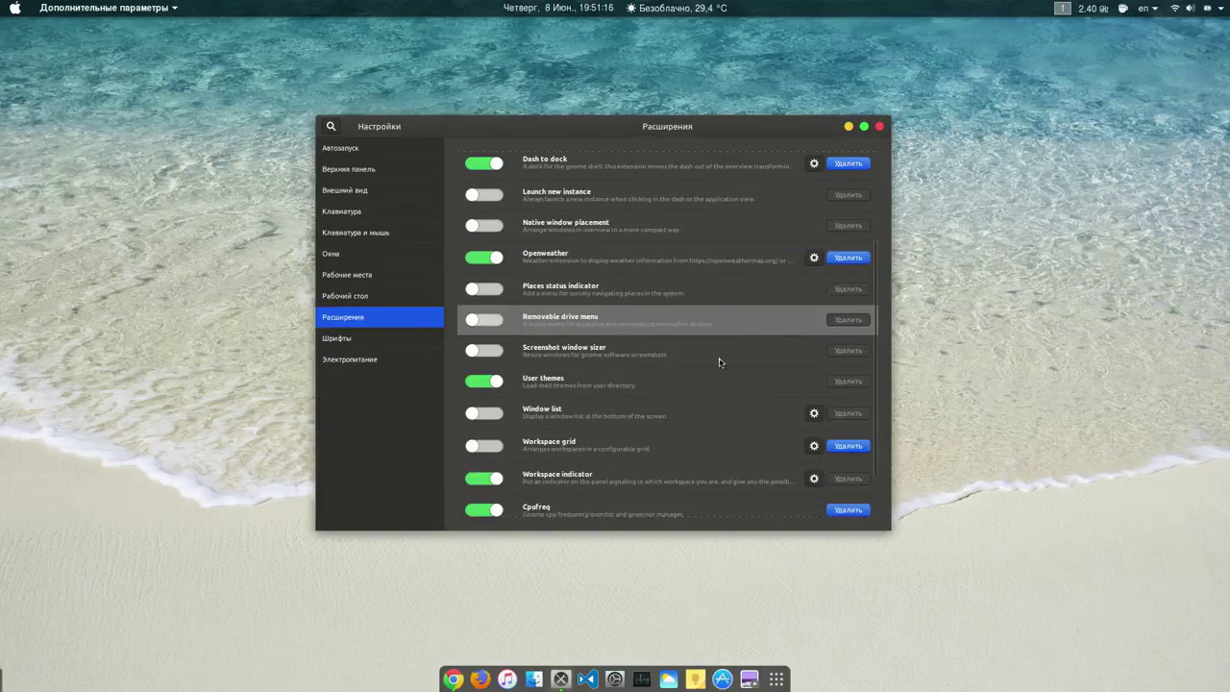
scroll(721, 362, "down", 1)
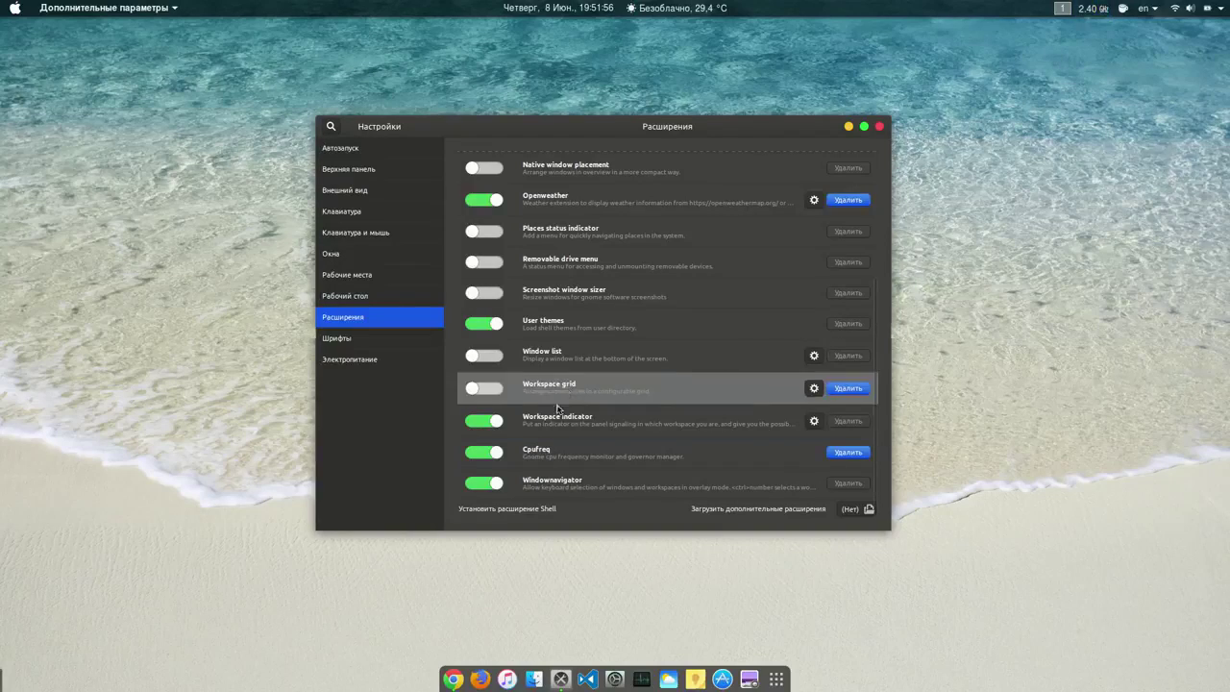
left_click(1102, 6)
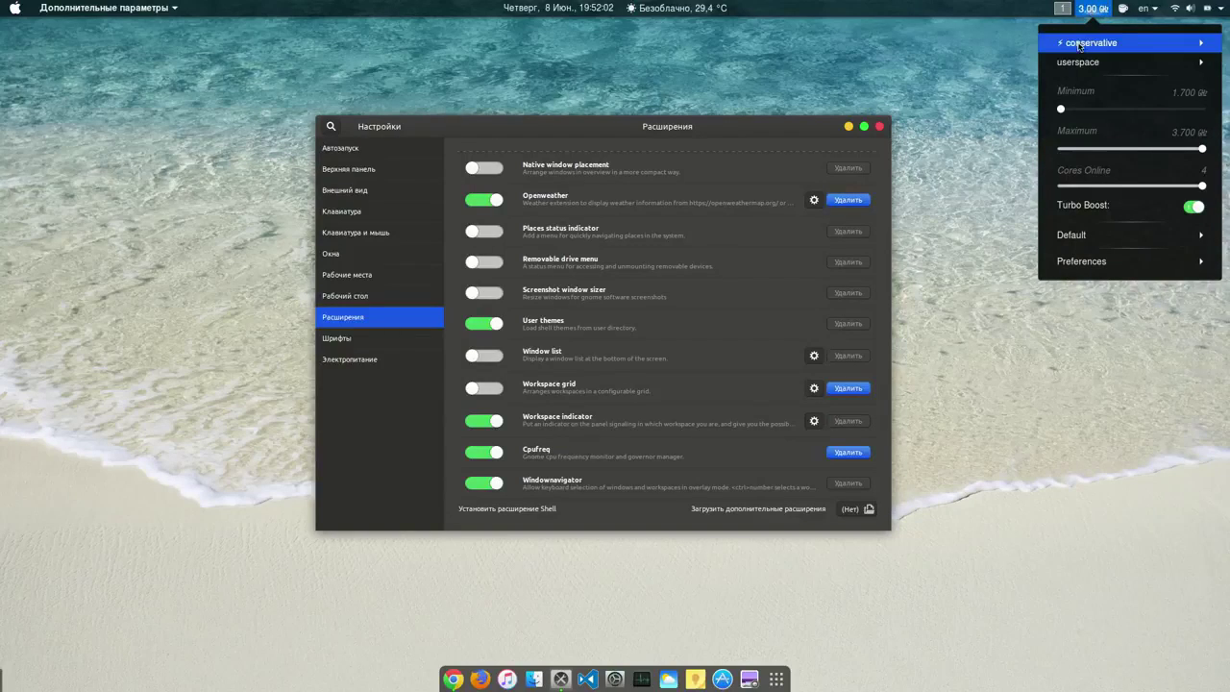
left_click(1082, 44)
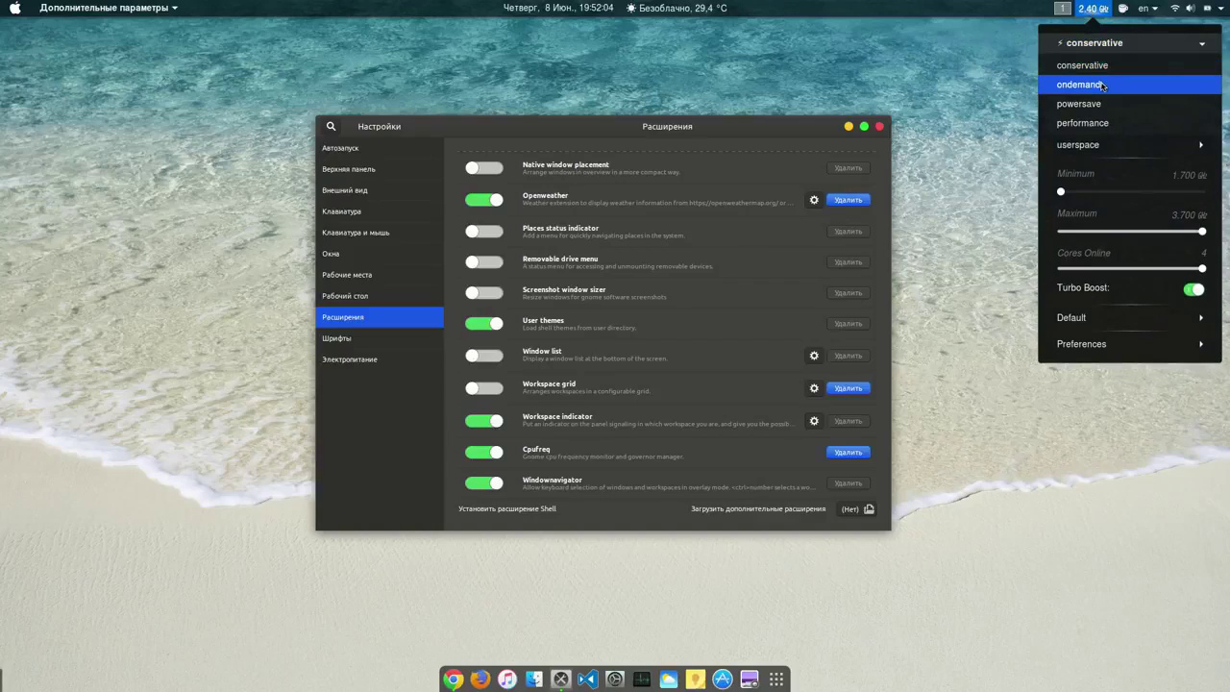
left_click(1103, 150)
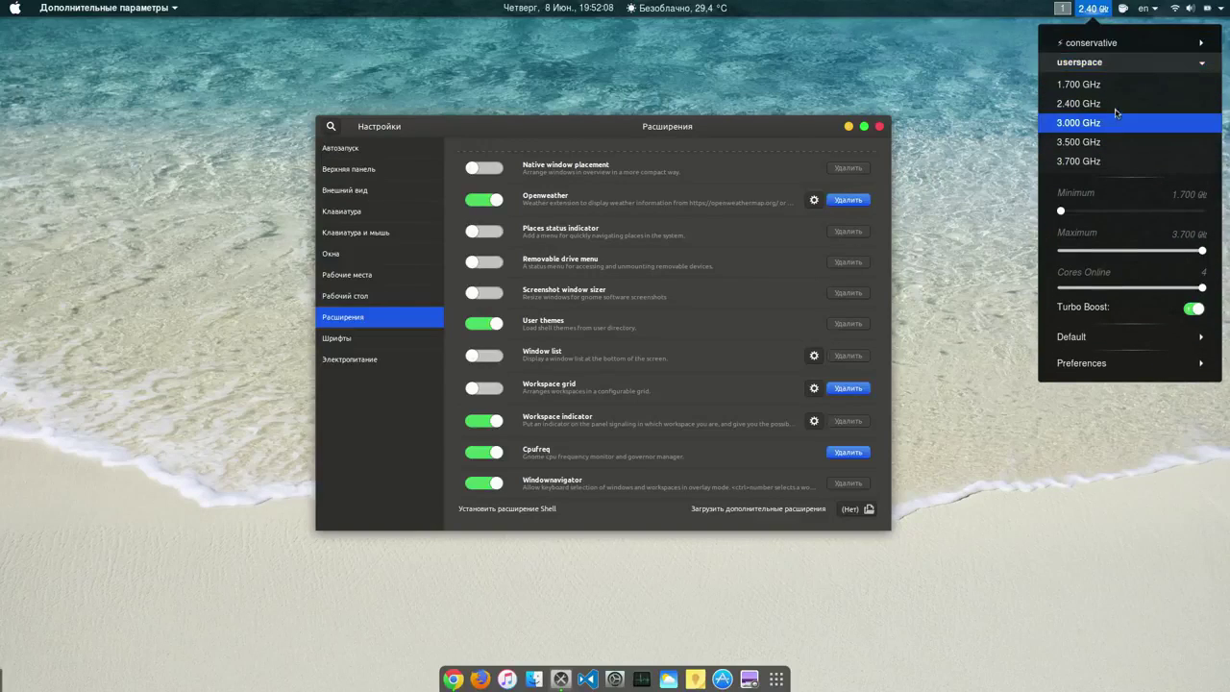
left_click(1084, 62)
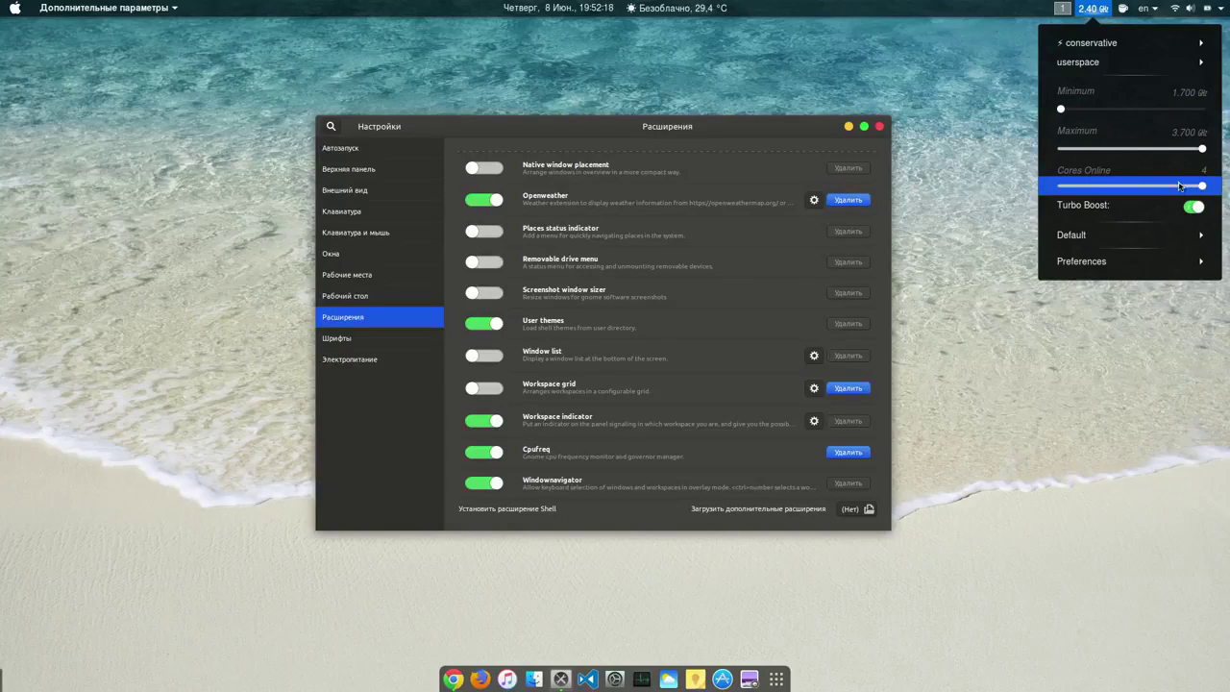
Examine Cpufreq's Default profile options and its preferences, and close the extension's popup.
left_click(1133, 237)
left_click(1132, 238)
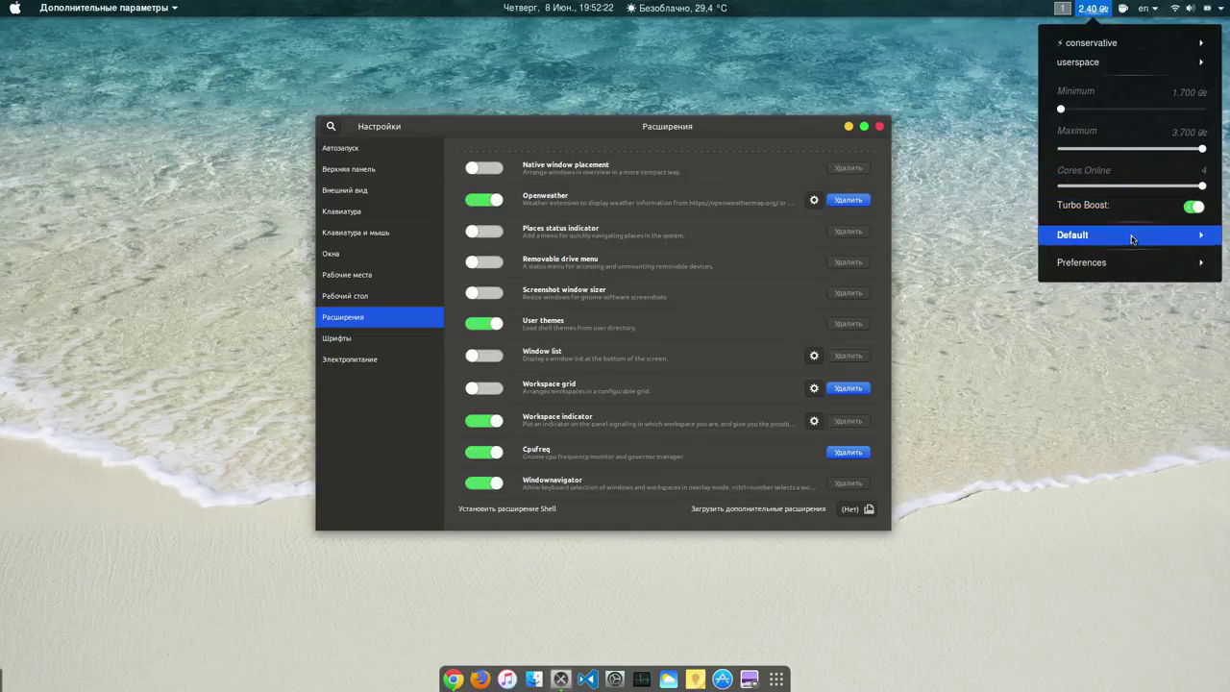
left_click(1132, 238)
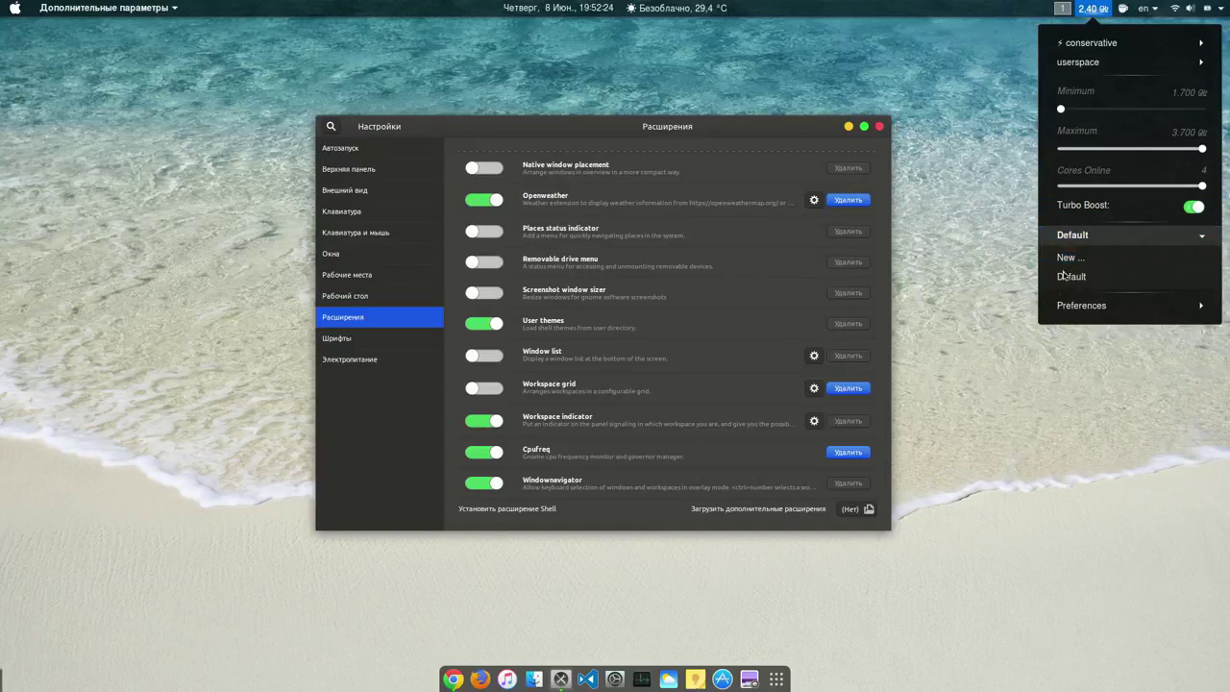
left_click(1090, 238)
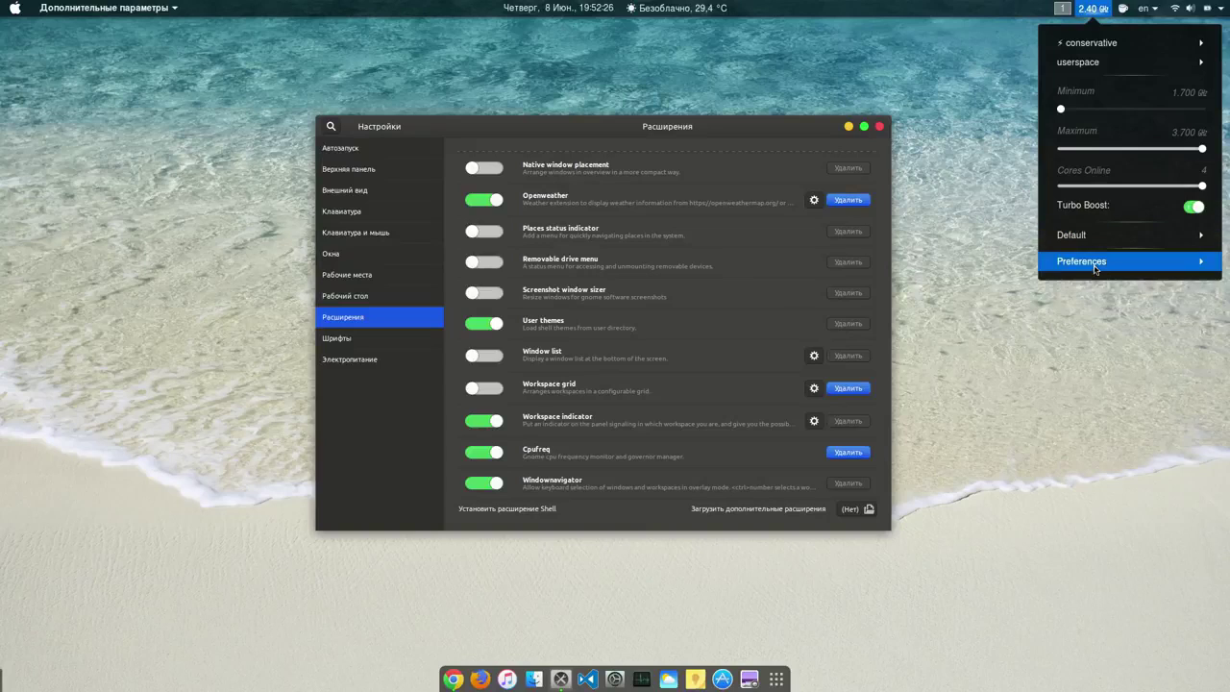
left_click(1097, 268)
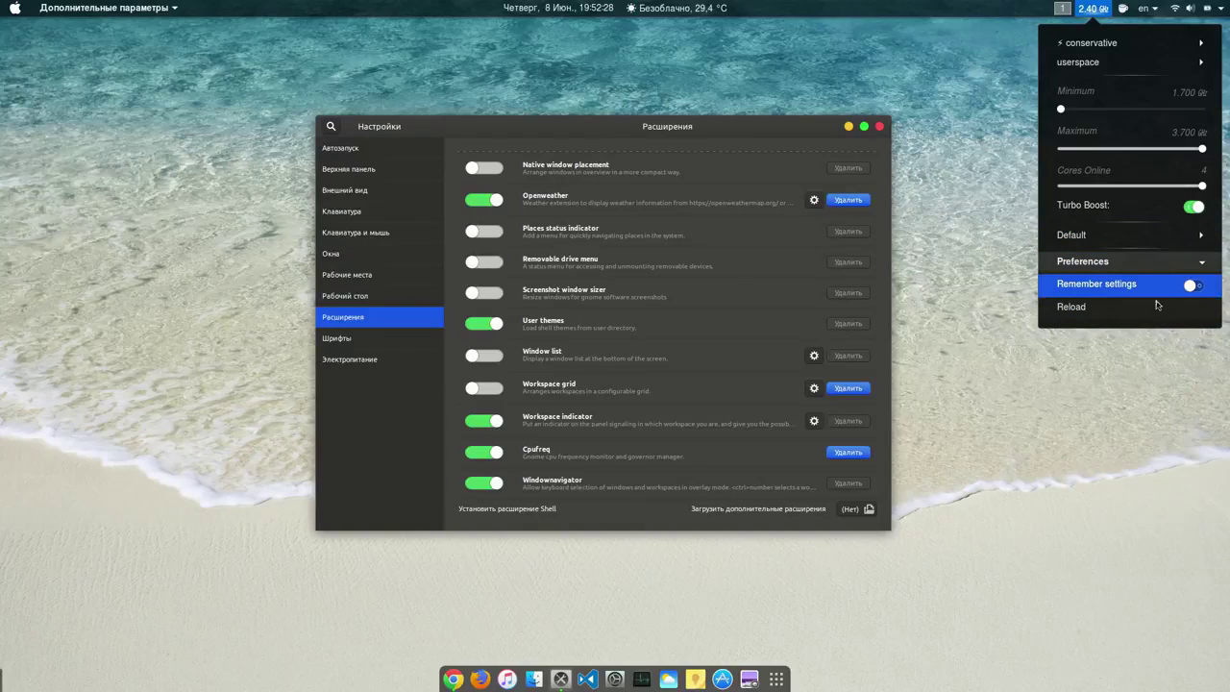
left_click(966, 199)
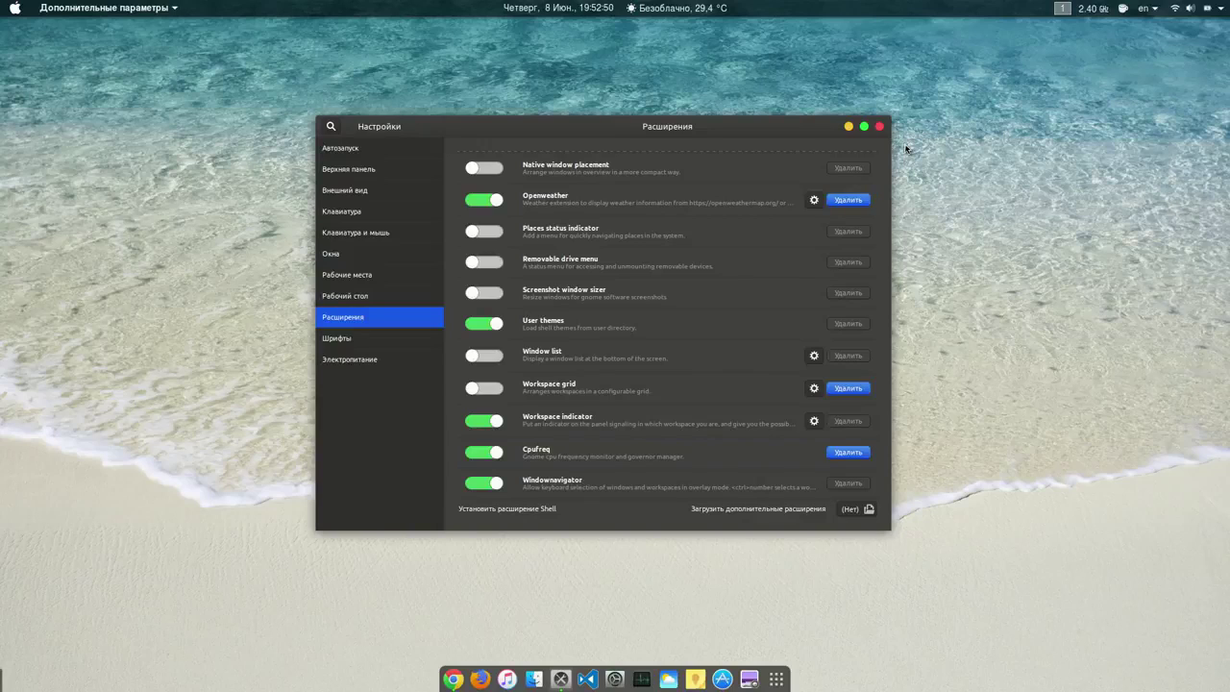
scroll(689, 313, "up", 5)
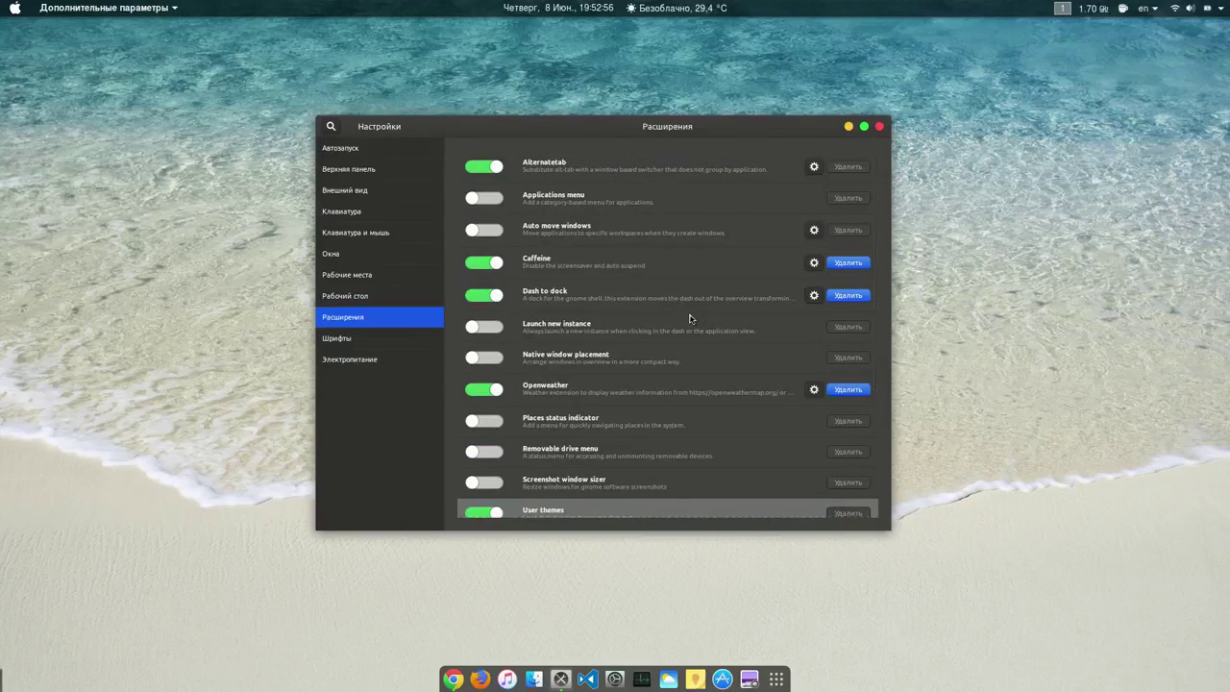
scroll(688, 318, "down", 5)
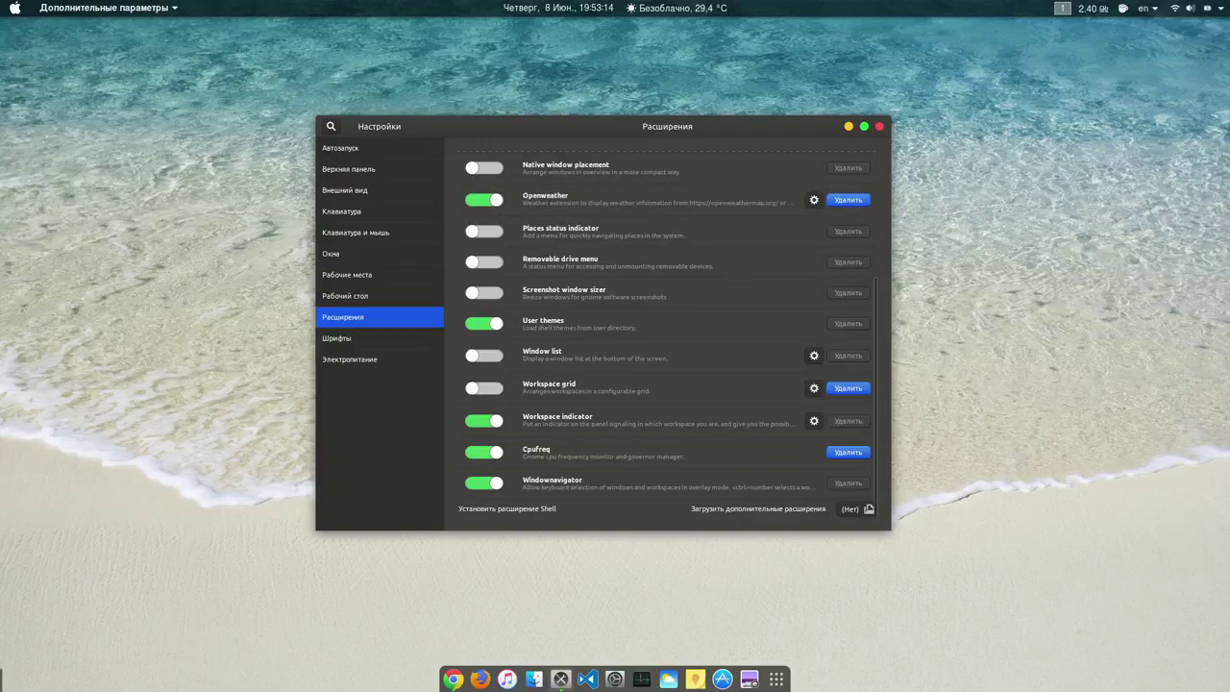
left_click(37, 681)
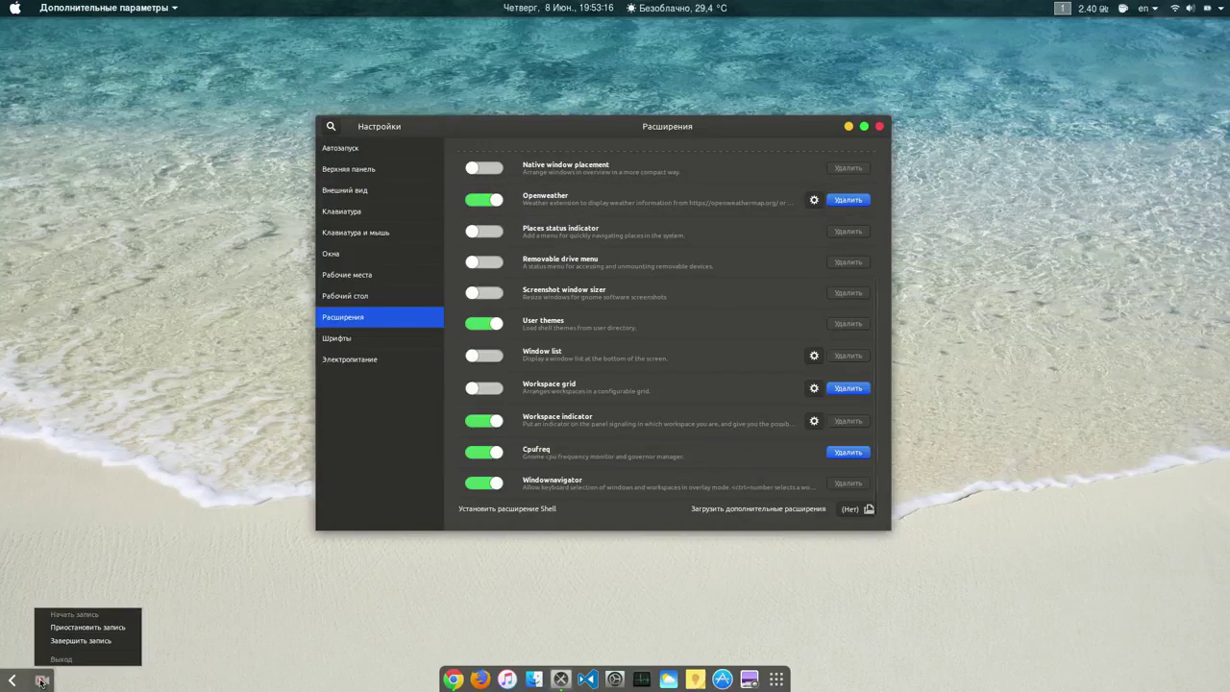
left_click(68, 652)
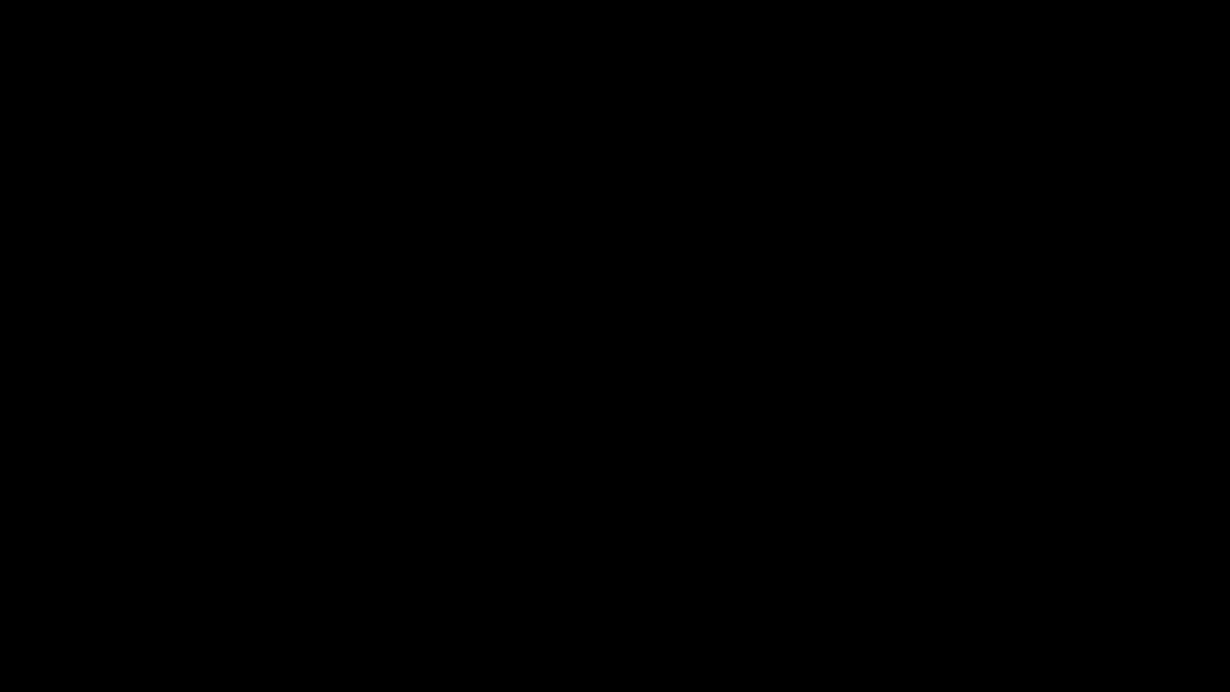